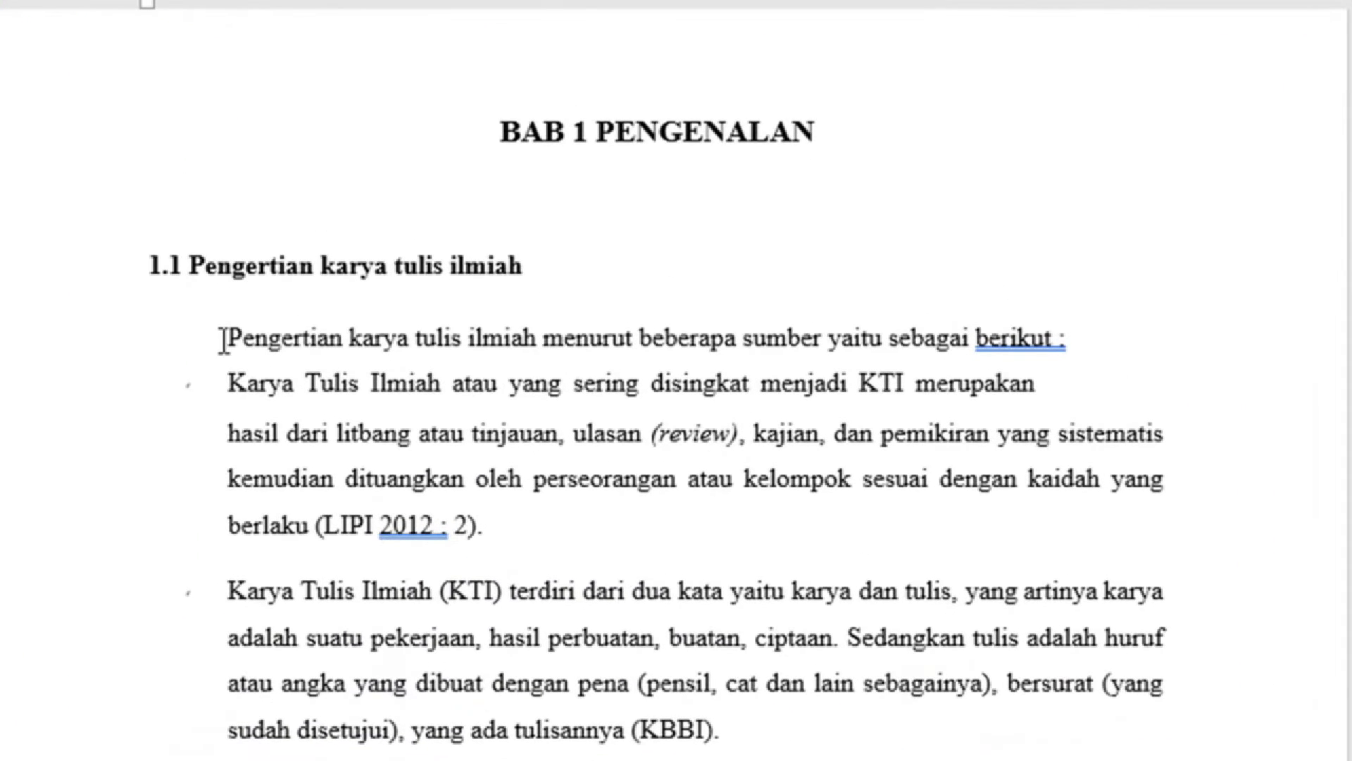
Add the comment 'Diminta pembimbing untuk memperbaiki kalimat agar lebih komunikatif' to the opening paragraph and first bullet.
{"action": "left_click_drag", "start_coordinate": [224, 340], "coordinate": [493, 522]}
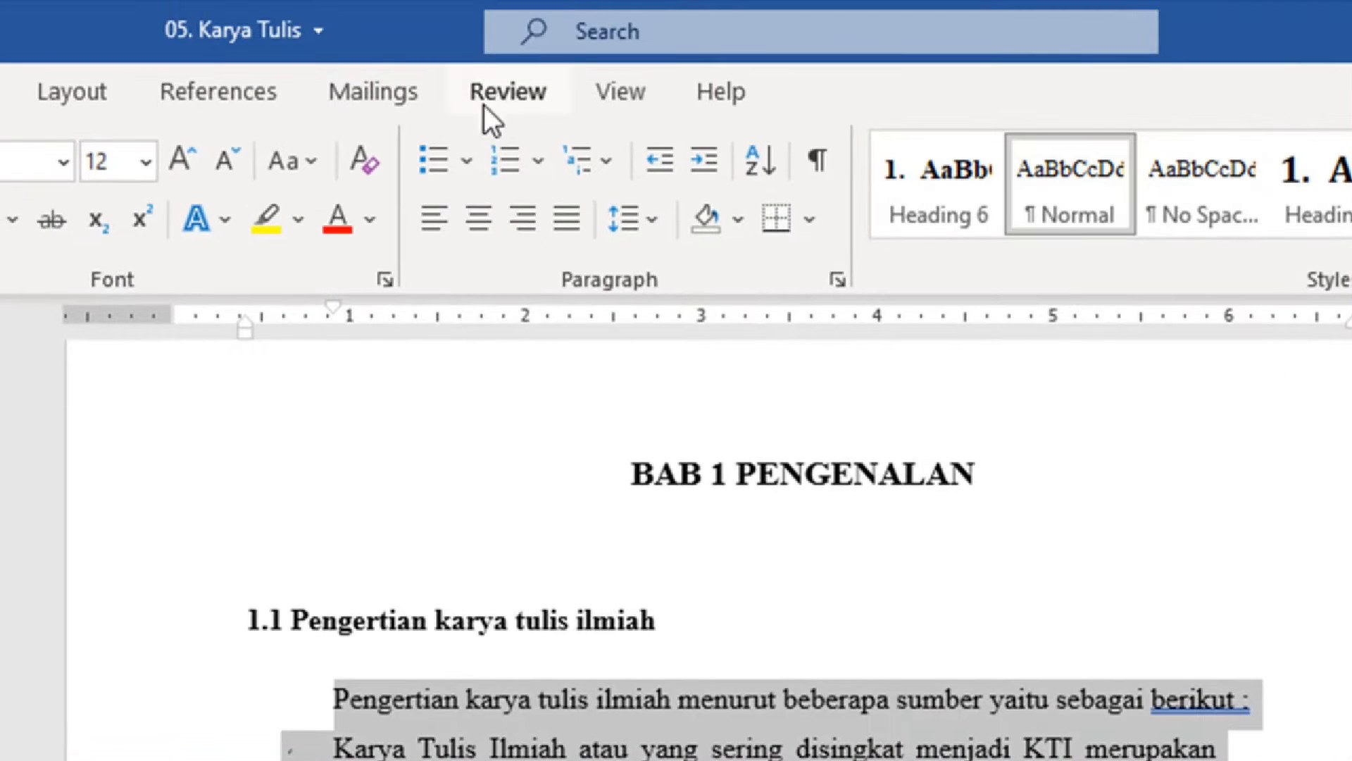
{"action": "left_click", "coordinate": [490, 104]}
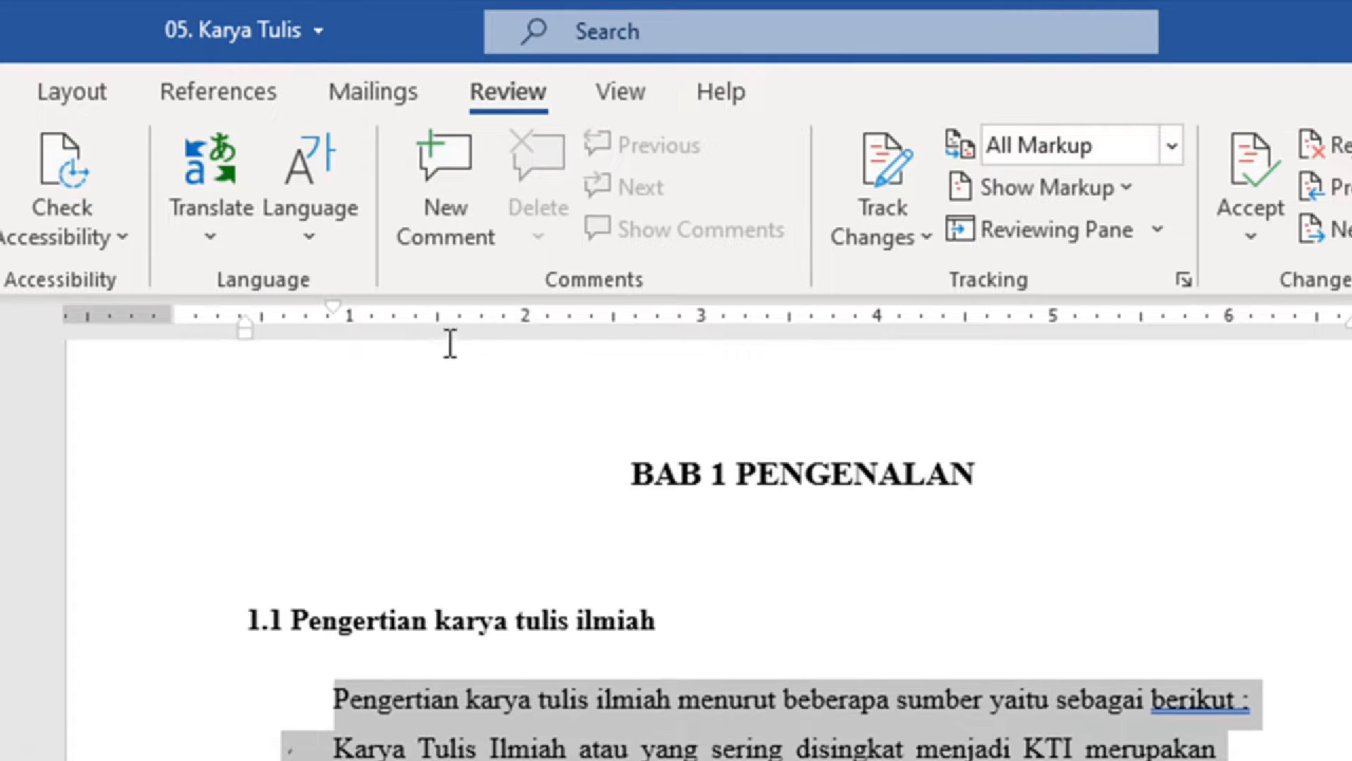
{"action": "left_click", "coordinate": [447, 163]}
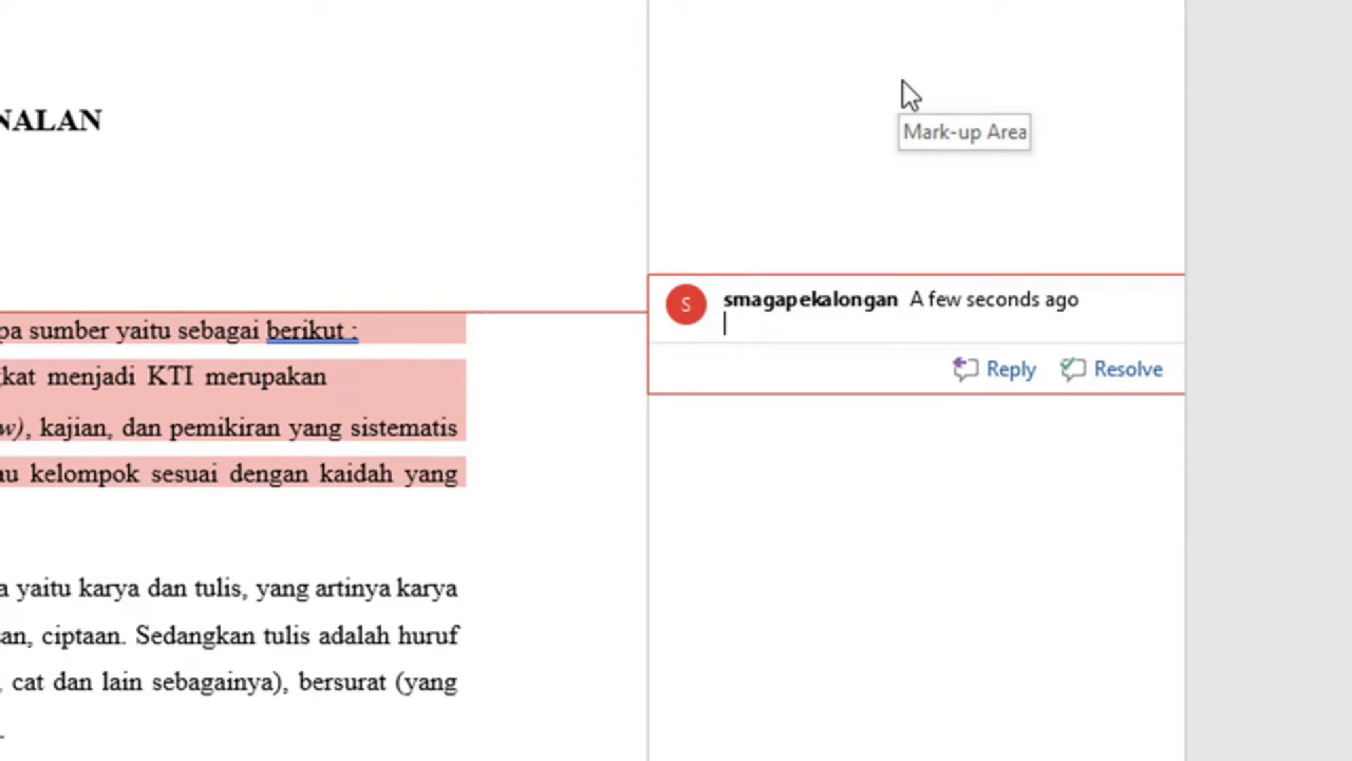
{"action": "type", "text": "Diminta"}
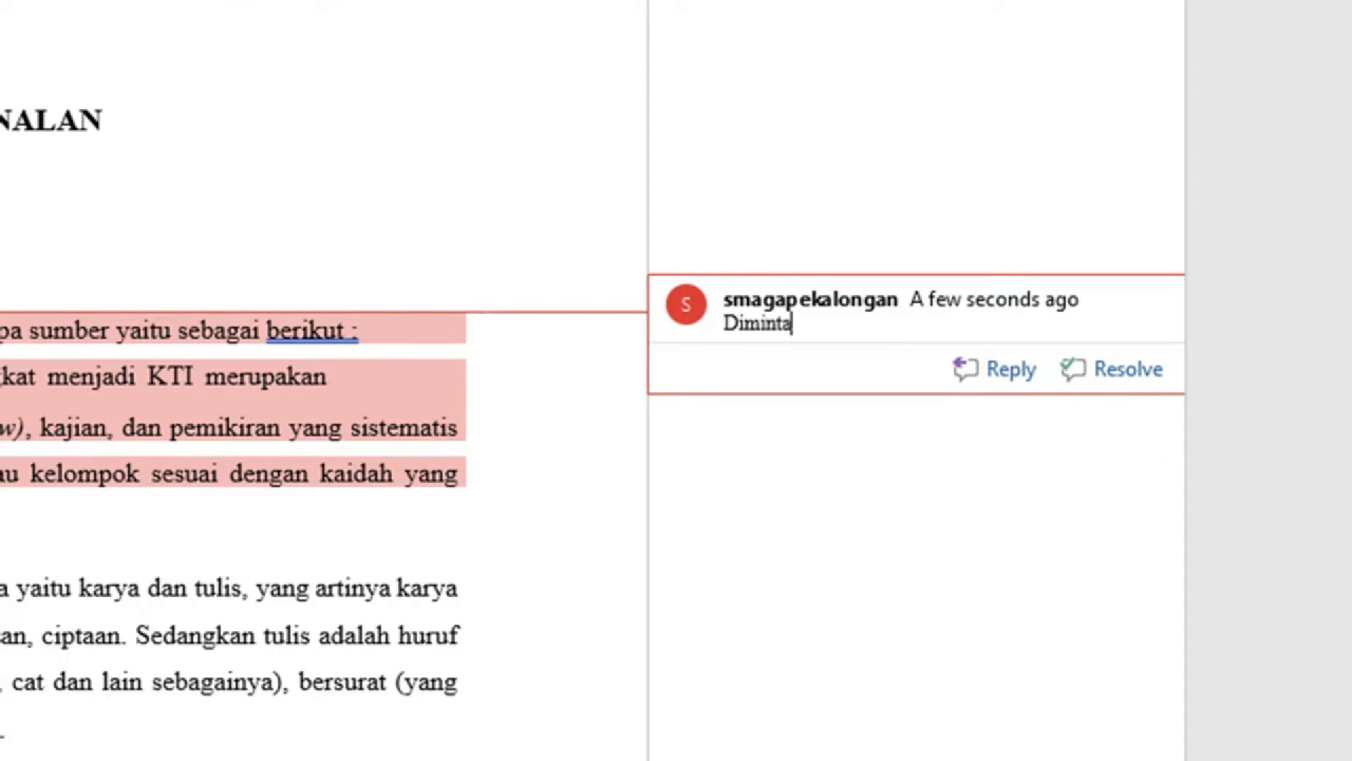
{"action": "type", "text": " pembimbing untu"}
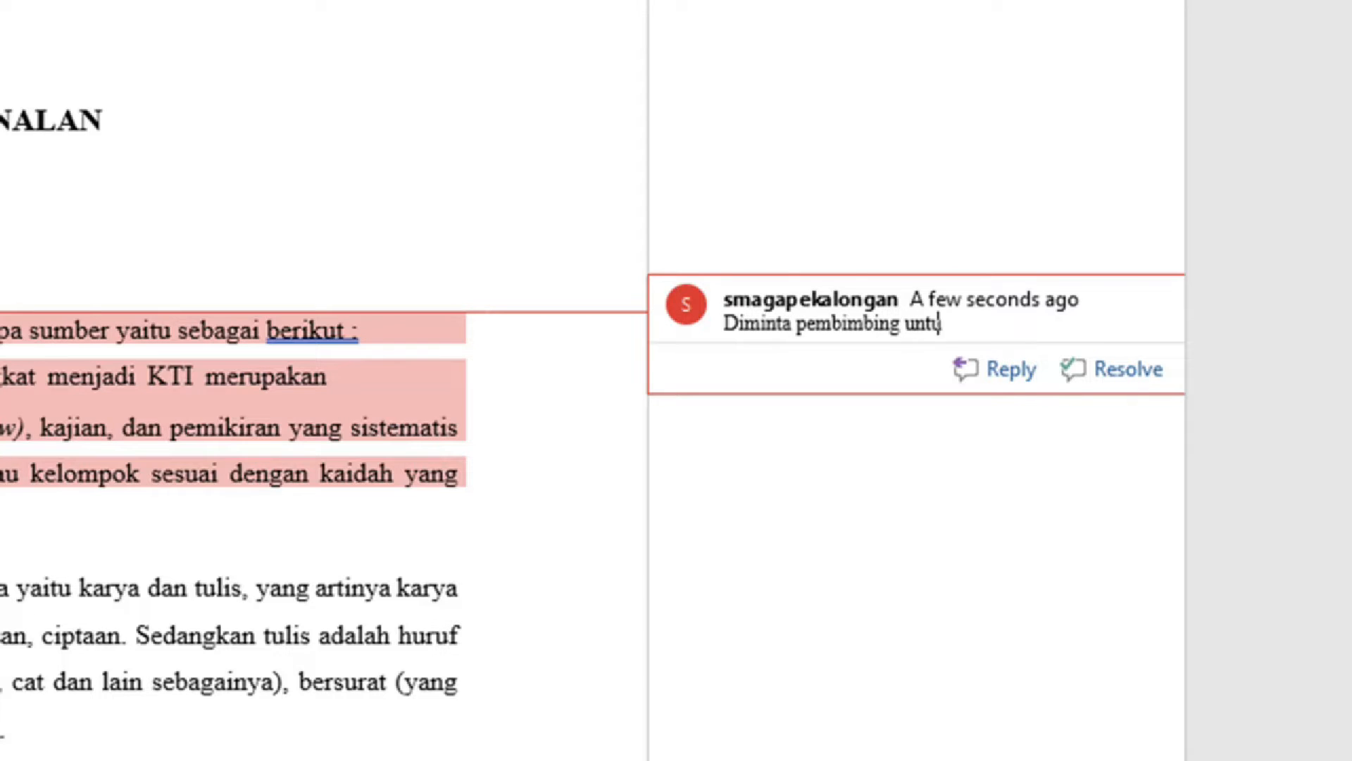
{"action": "type", "text": "k memperbaiki ka"}
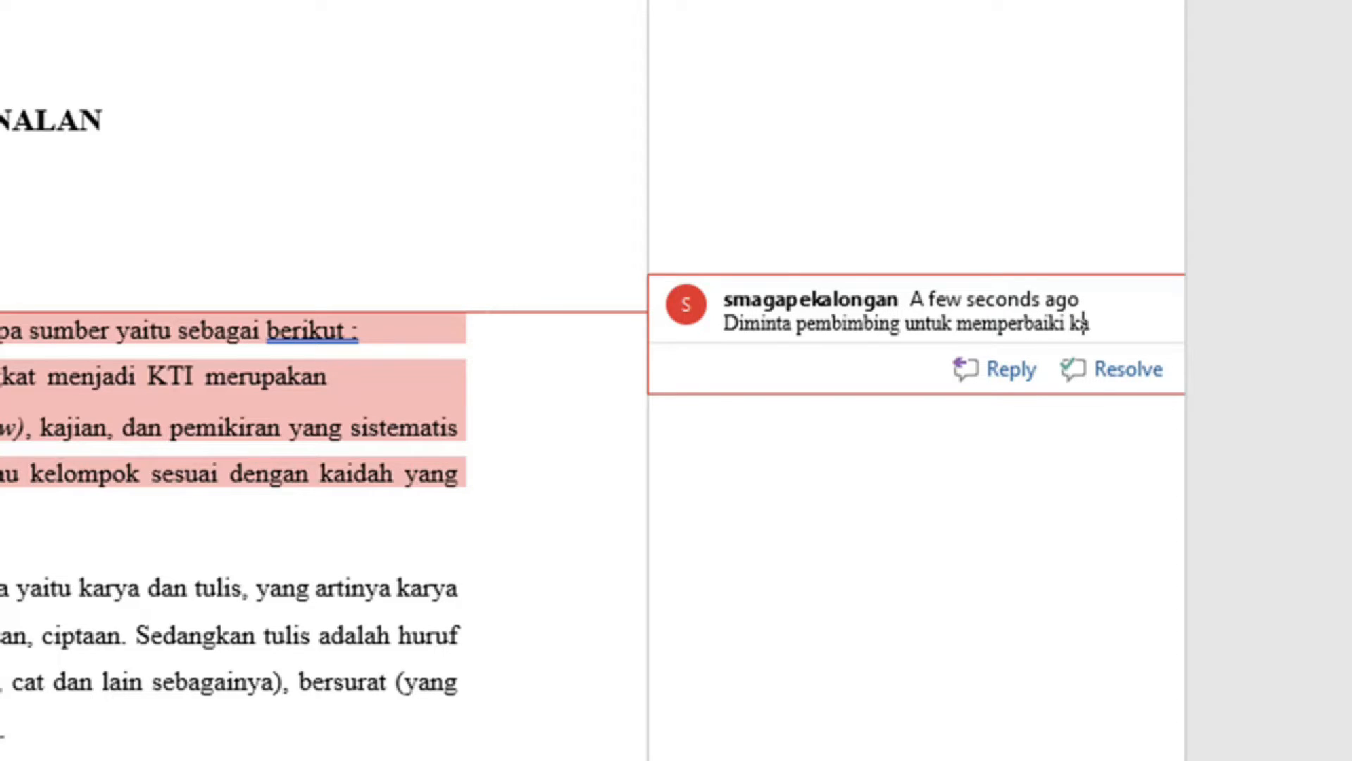
{"action": "type", "text": "limat agar lebih"}
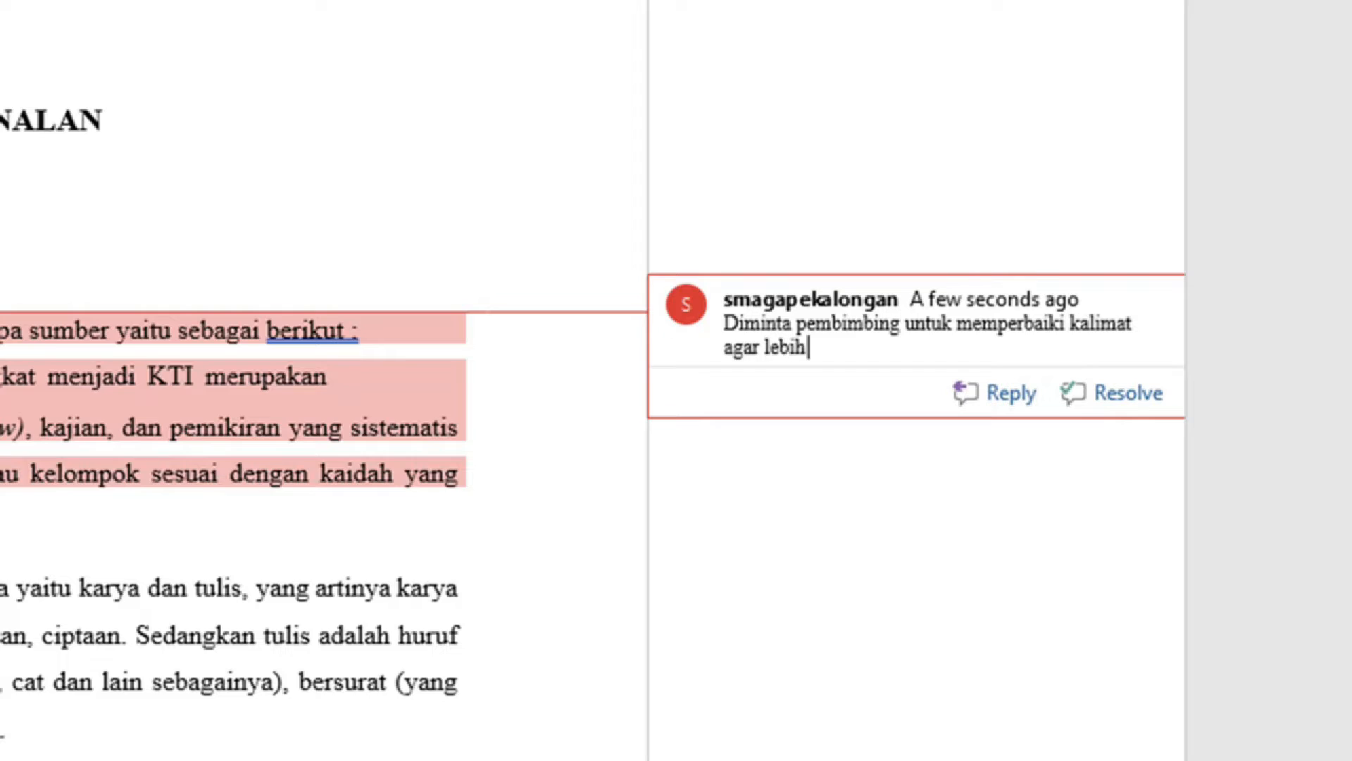
{"action": "type", "text": " komunikatif"}
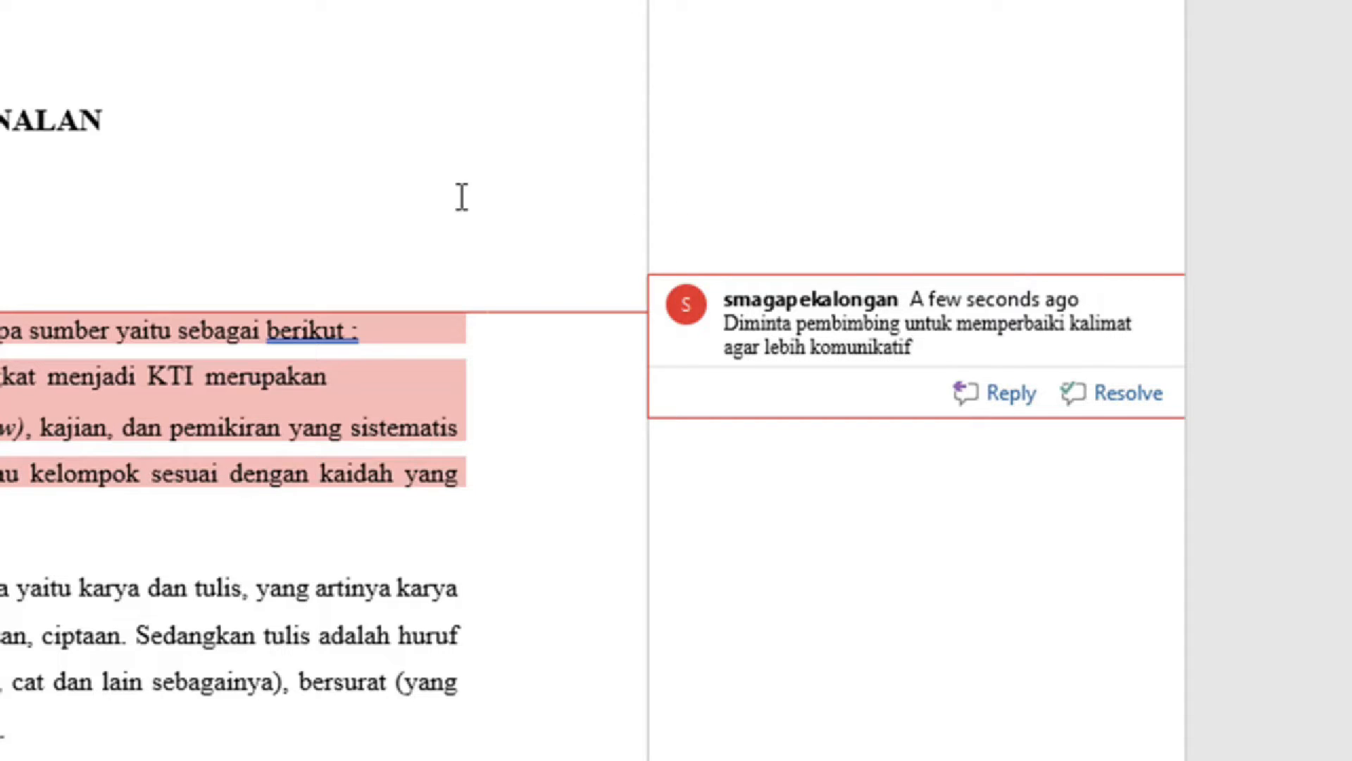
{"action": "left_click", "coordinate": [374, 151]}
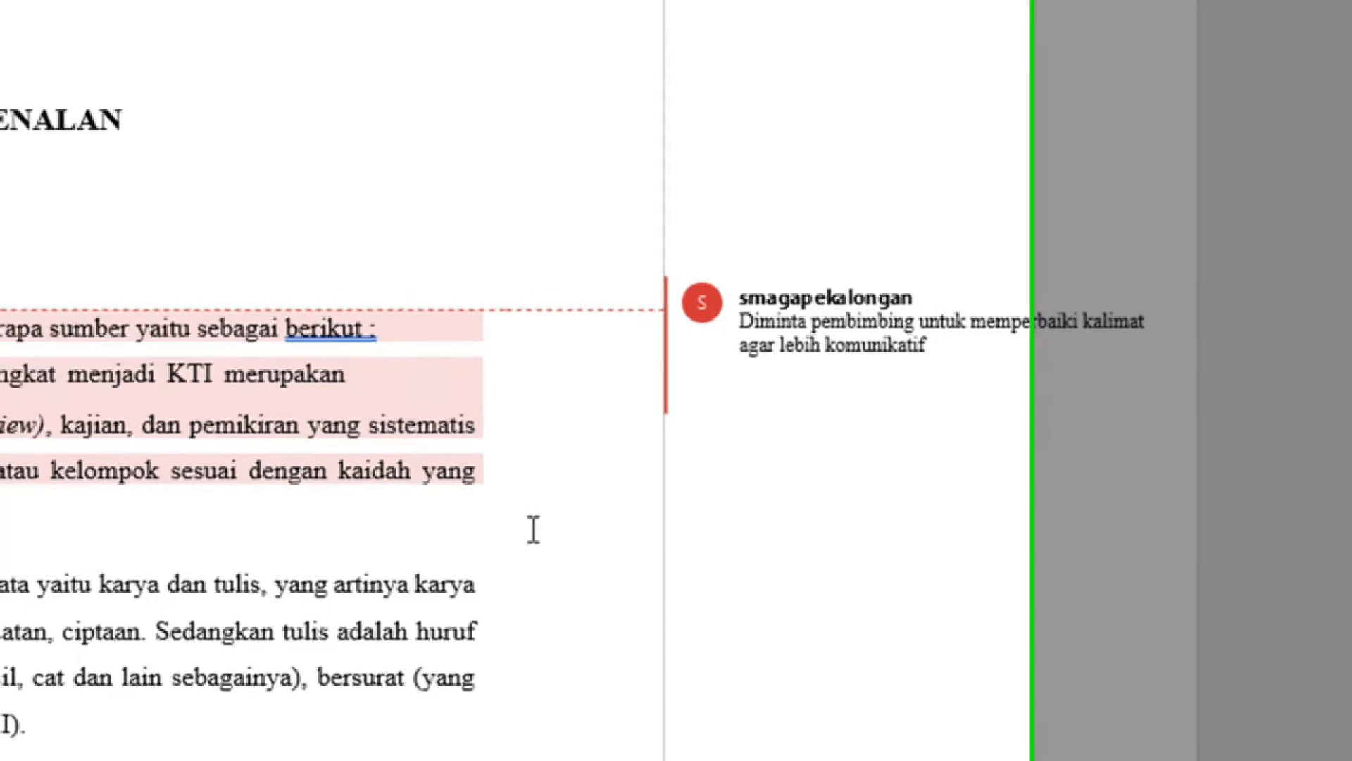
Comment 'Diminta menggunakan kalimat lain yang lebih relevan' on the words 'Jenis-jenis karya ilmiah' in section 1.2.
{"action": "scroll", "coordinate": [729, 405], "scroll_direction": "down", "scroll_amount": 3}
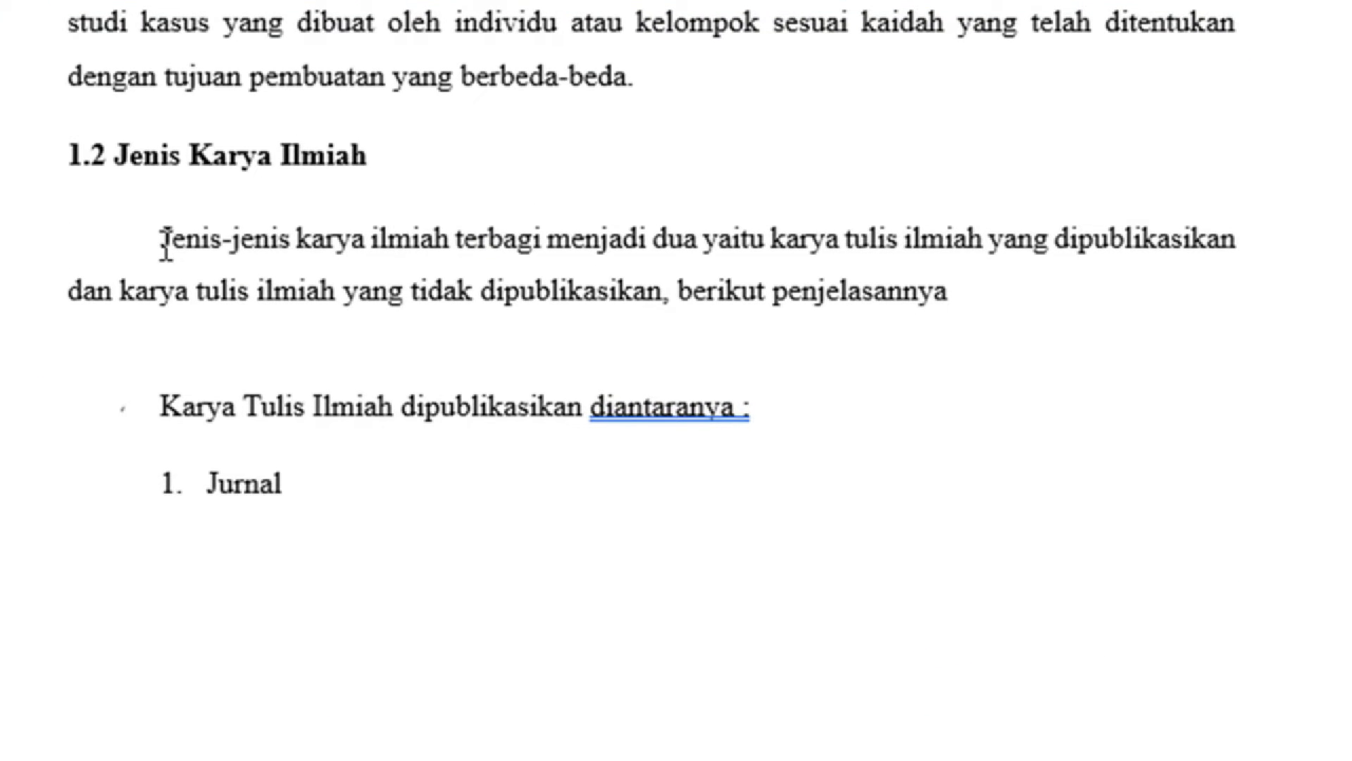
{"action": "left_click_drag", "start_coordinate": [163, 243], "coordinate": [453, 248]}
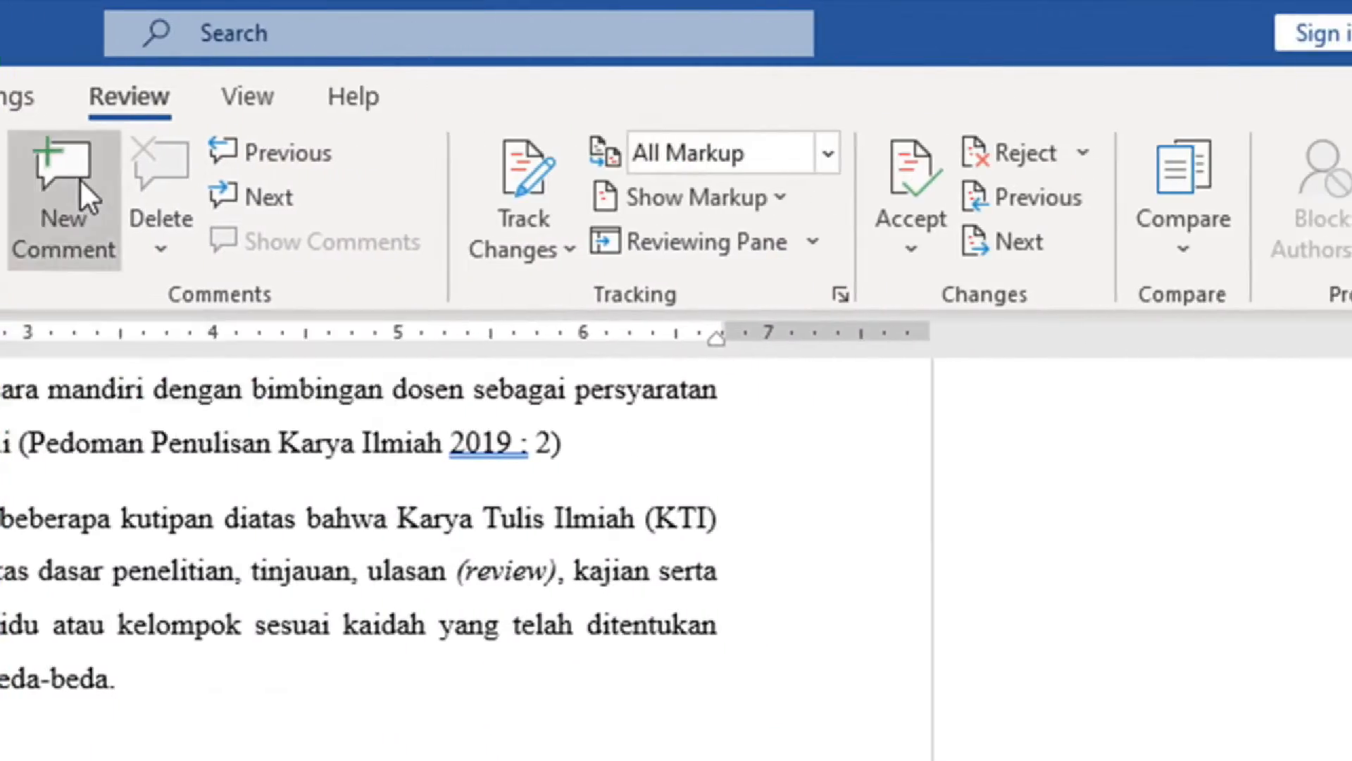
{"action": "left_click", "coordinate": [79, 182]}
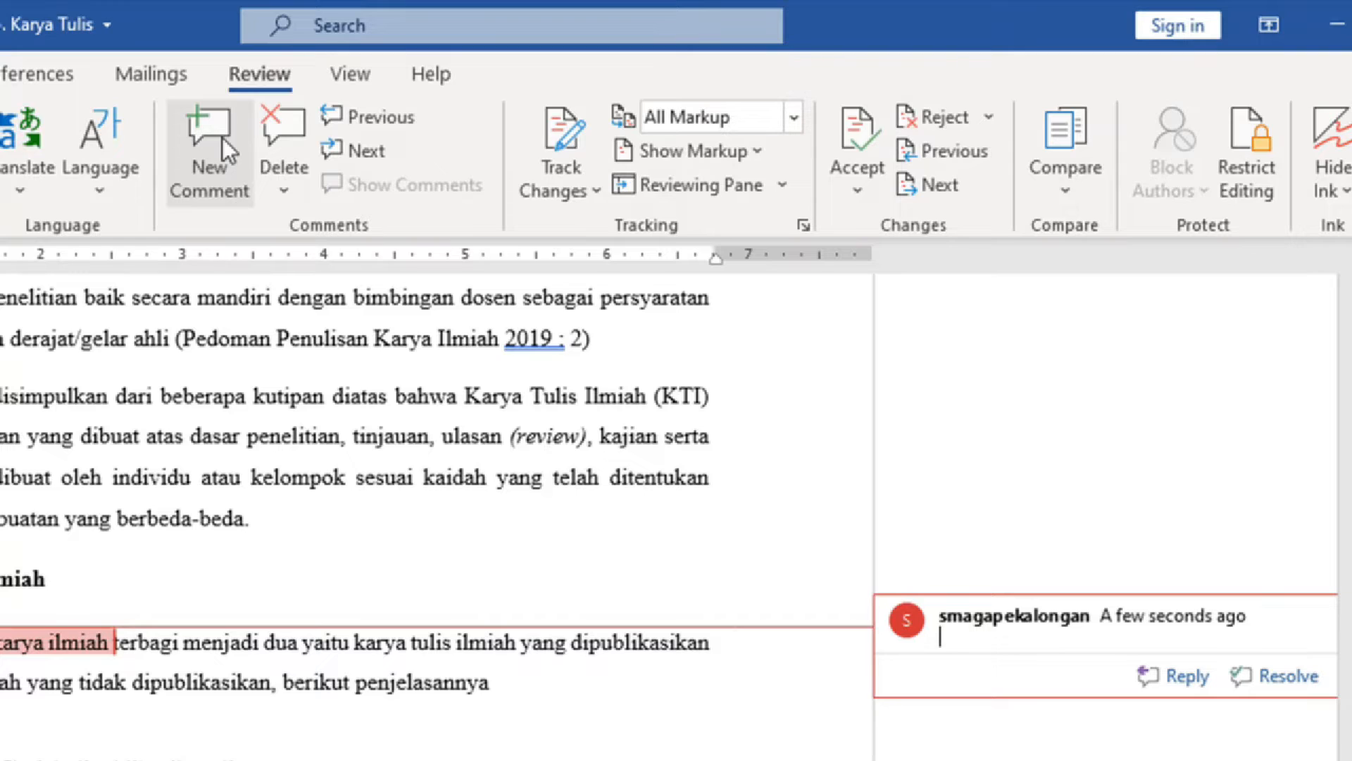
{"action": "type", "text": "Diminta mengguna"}
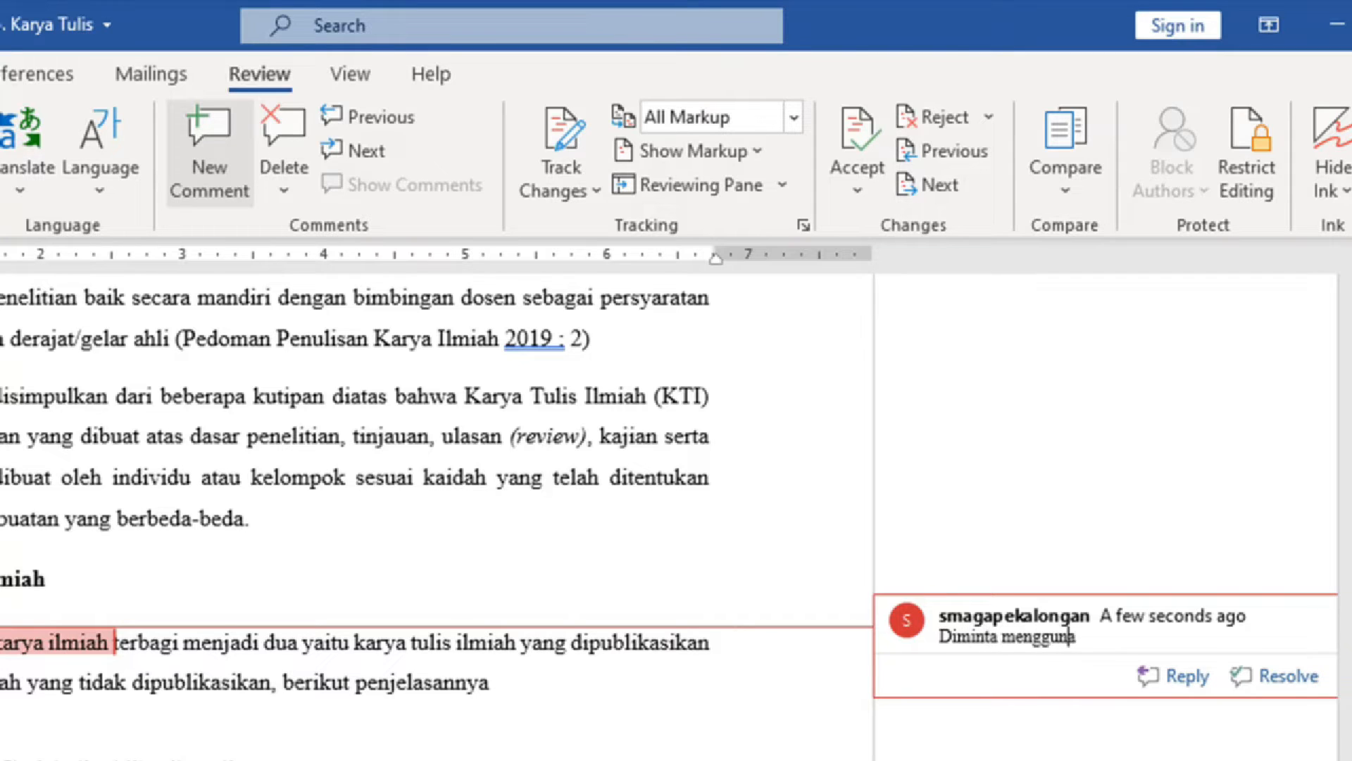
{"action": "type", "text": "kan kalimat lain ya"}
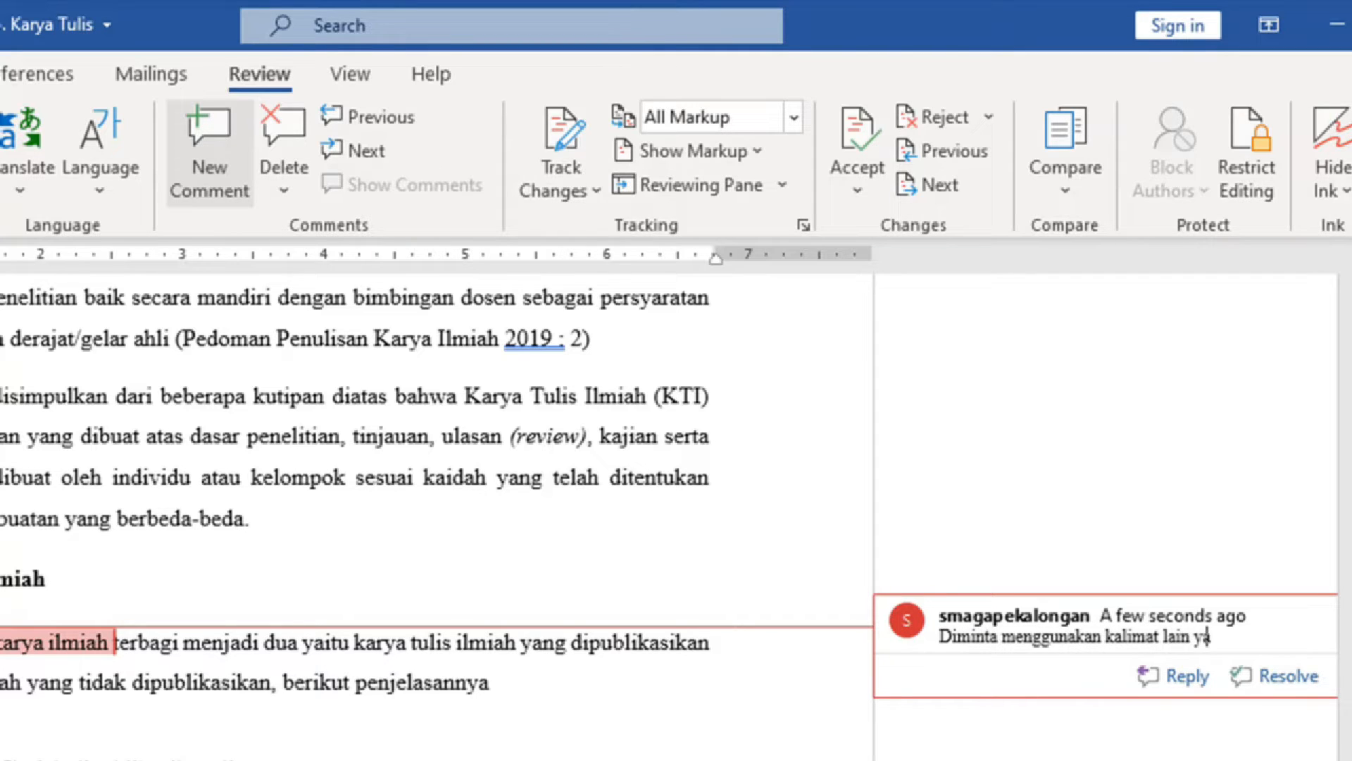
{"action": "type", "text": "ng lebih relevan"}
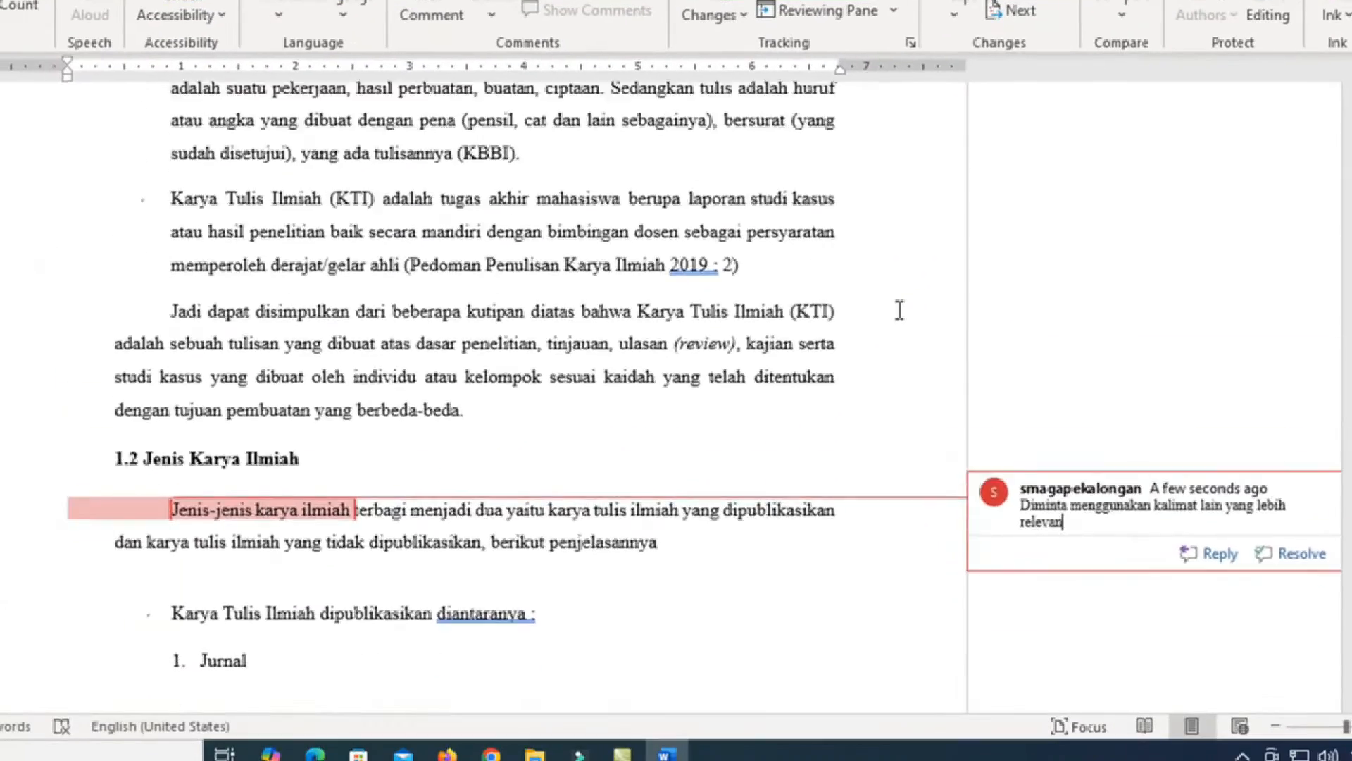
Return to the first comment on the opening paragraph to reply to it.
{"action": "scroll", "coordinate": [803, 543], "scroll_direction": "up", "scroll_amount": 5}
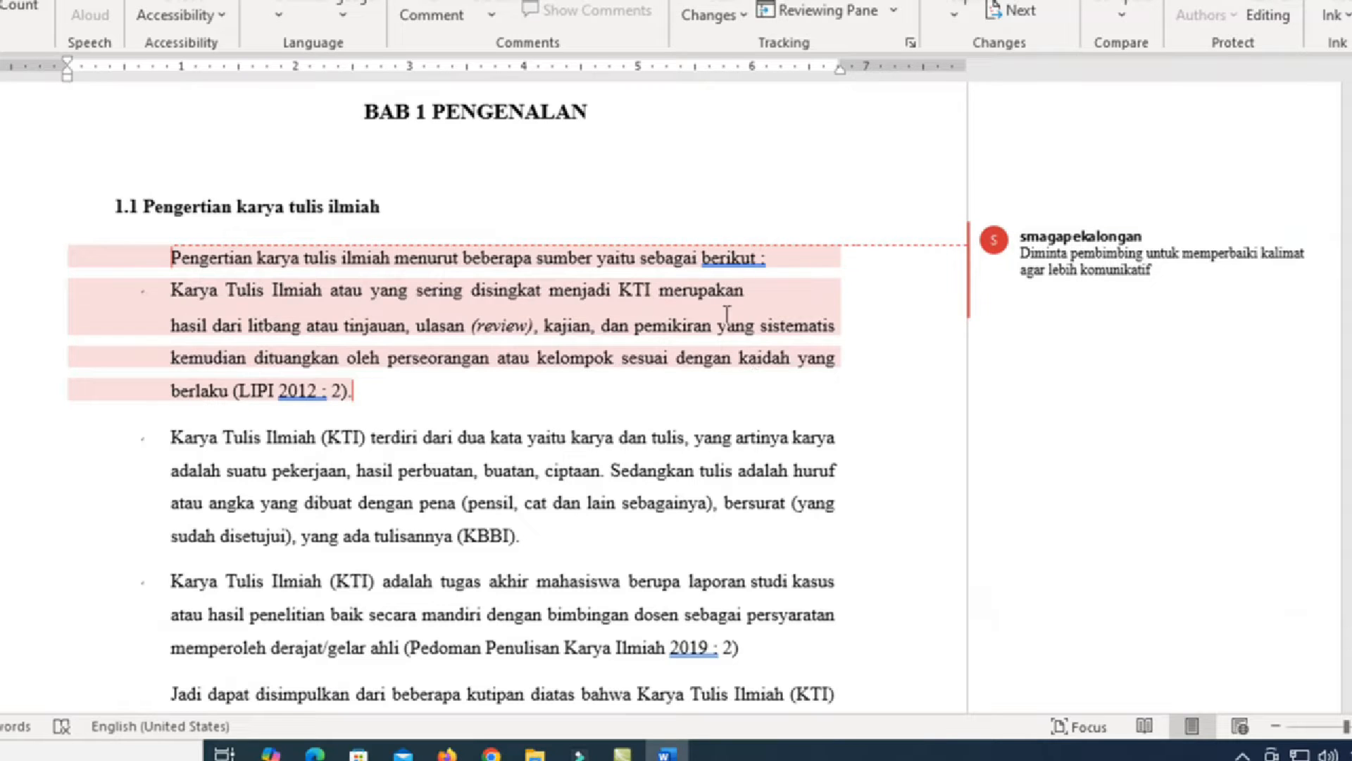
{"action": "mouse_move", "coordinate": [727, 315]}
{"action": "mouse_move", "coordinate": [1038, 290]}
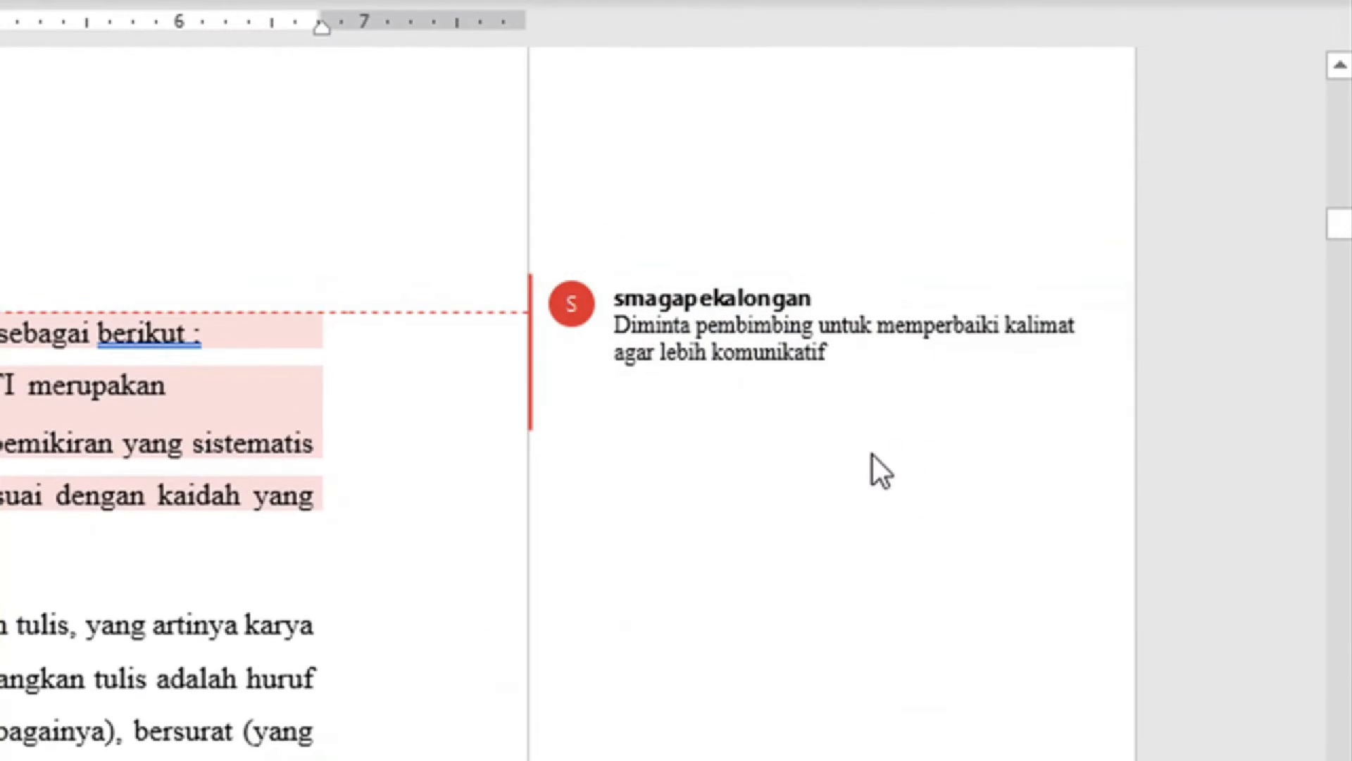
Reply 'Maaf pak, sepertinya saya keslitan...' under the first comment, asking the supervisor for help.
{"action": "left_click", "coordinate": [931, 408]}
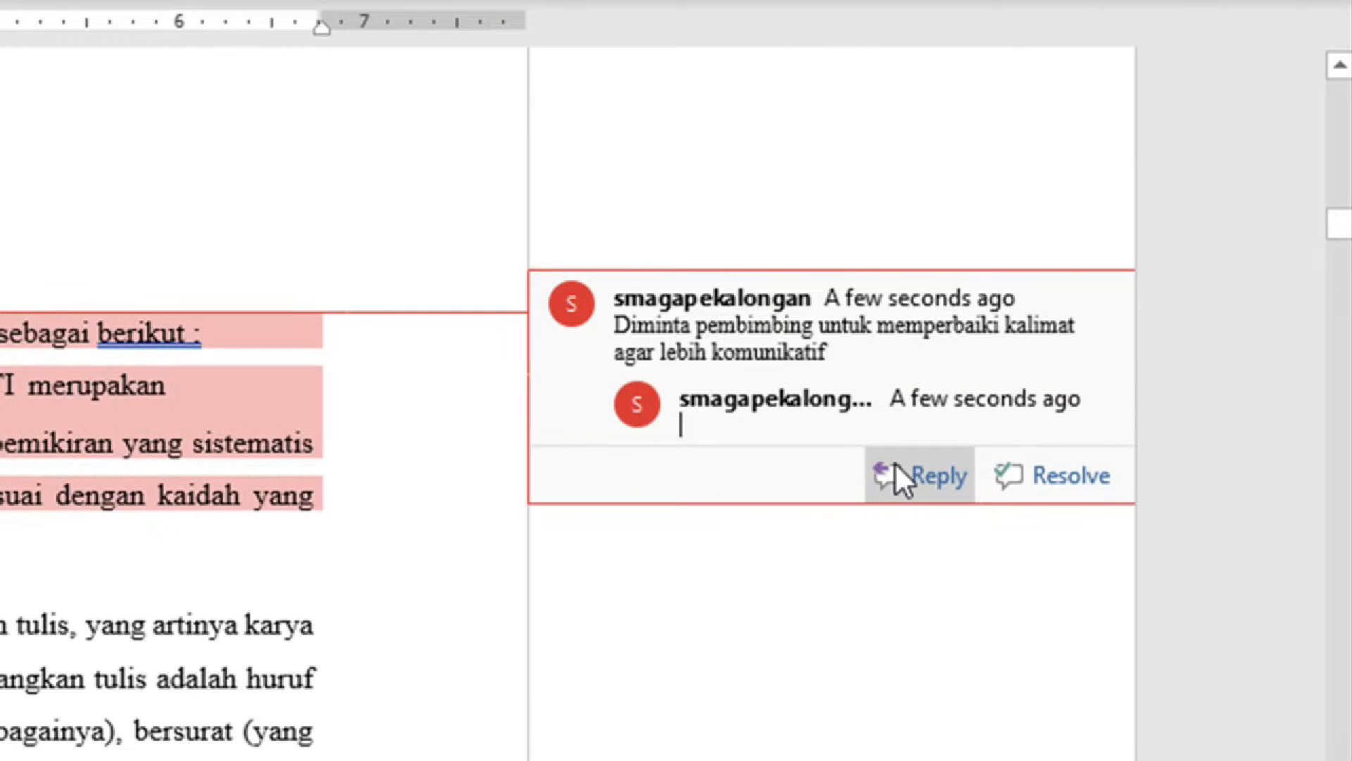
{"action": "type", "text": "M"}
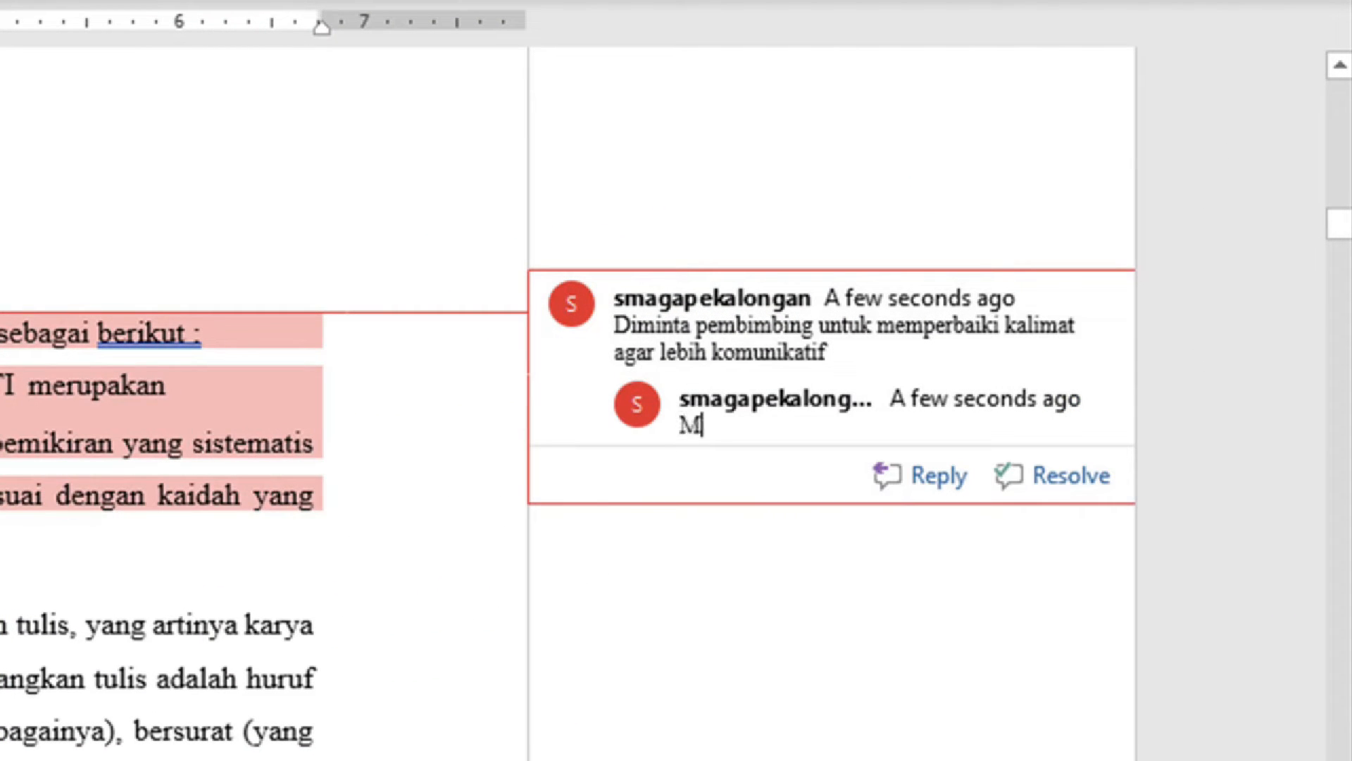
{"action": "type", "text": "aaf pak, sep"}
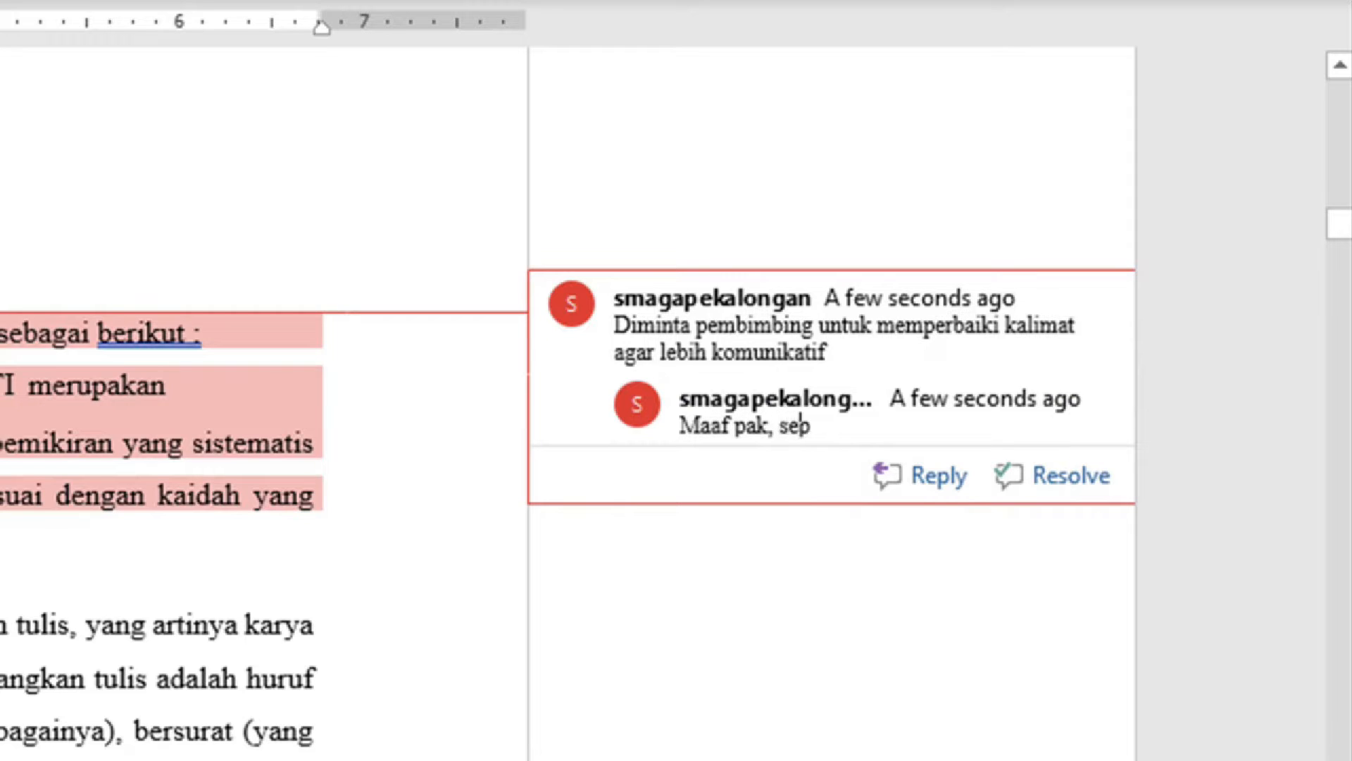
{"action": "type", "text": "ertinya saya kes"}
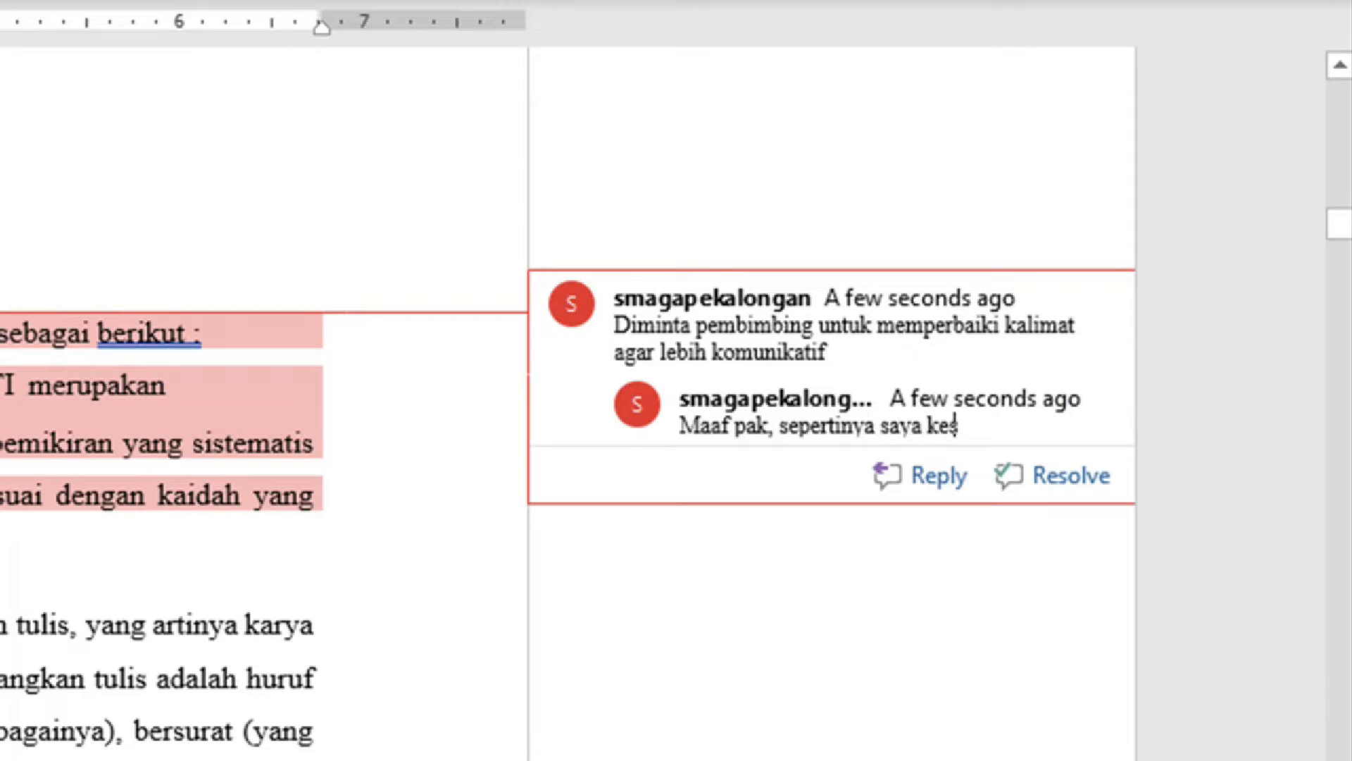
{"action": "type", "text": "litan untuk me"}
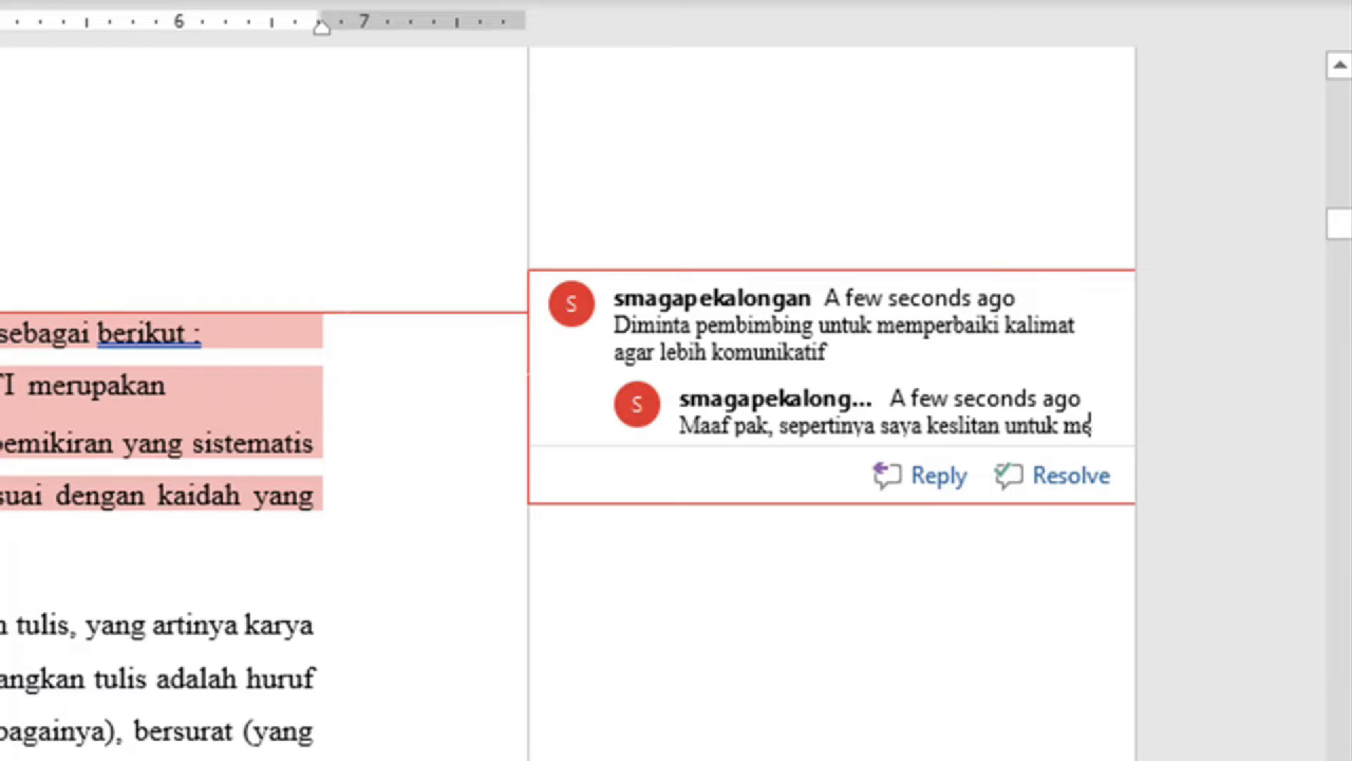
{"action": "type", "text": "lakukan hal terse"}
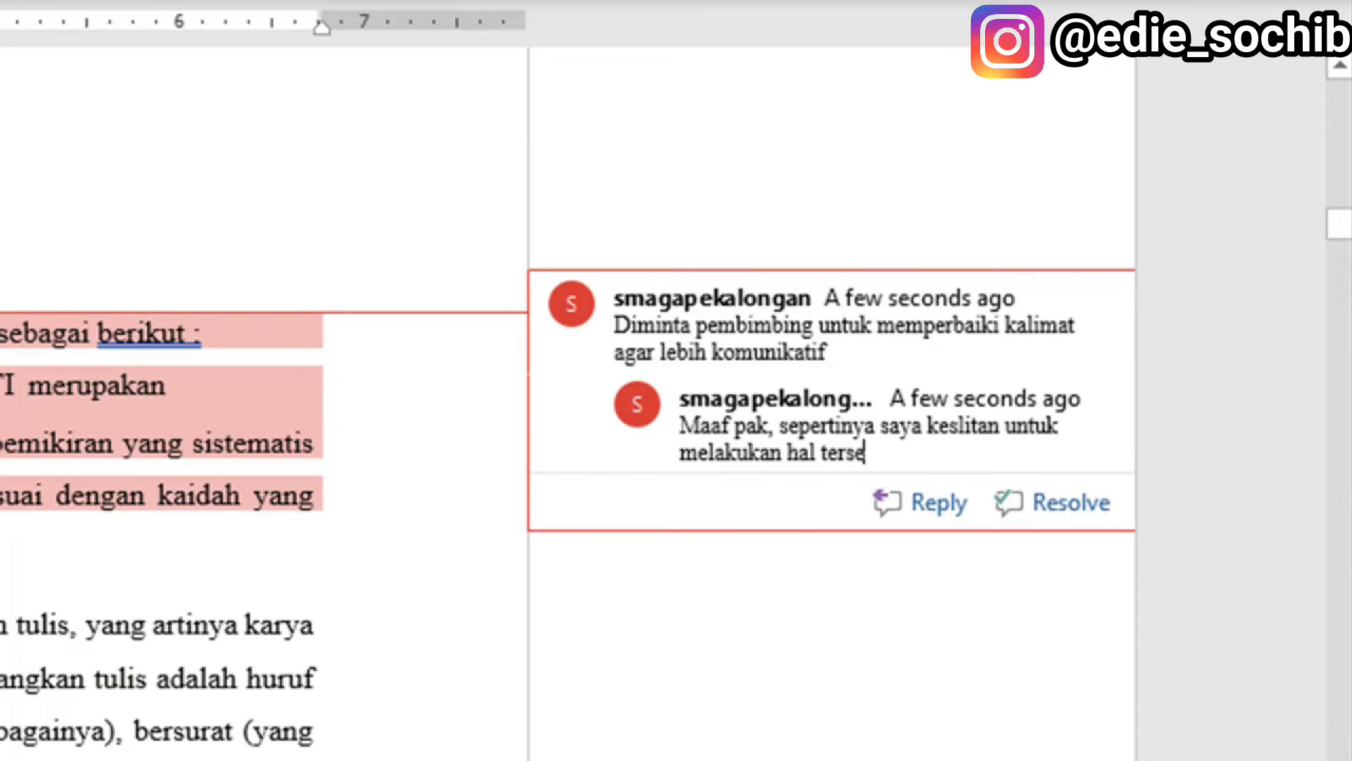
{"action": "type", "text": "but. Bisakah ba"}
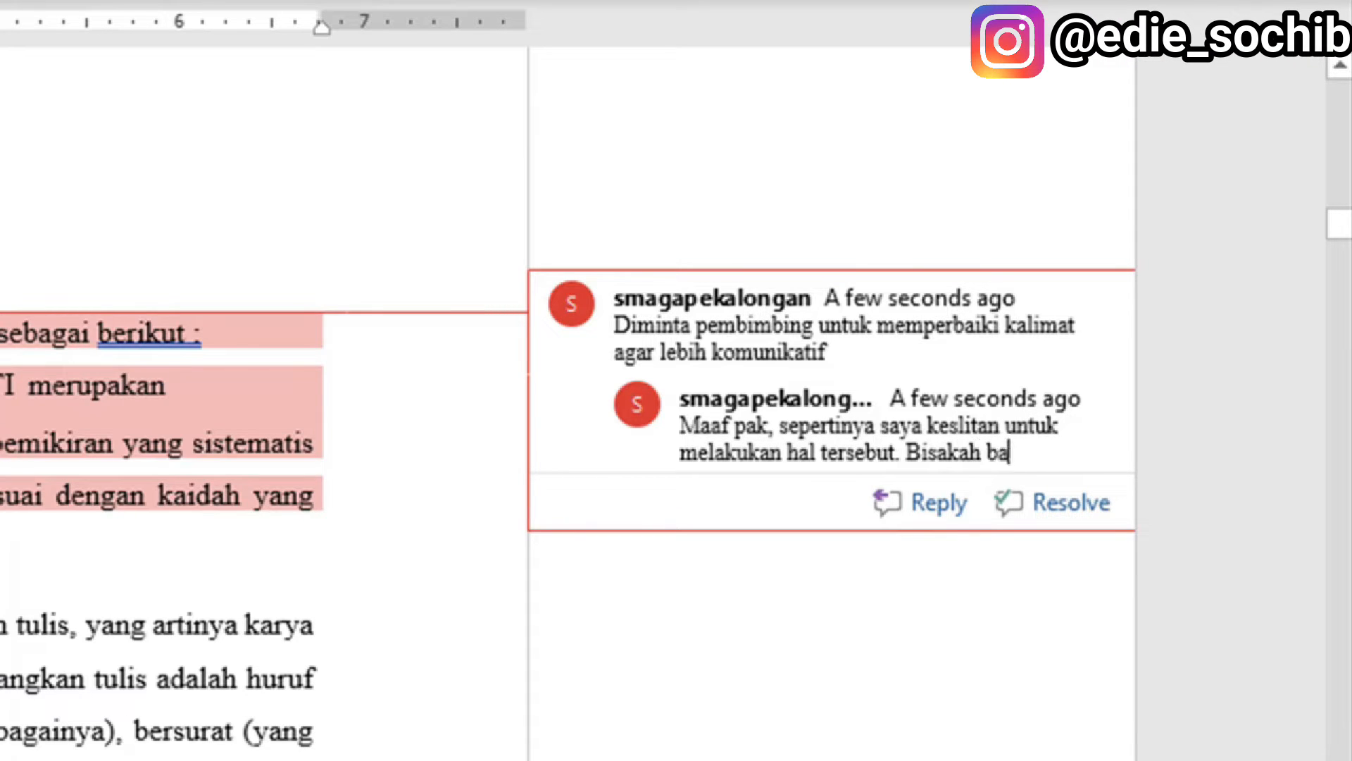
{"action": "type", "text": "pak membantu?"}
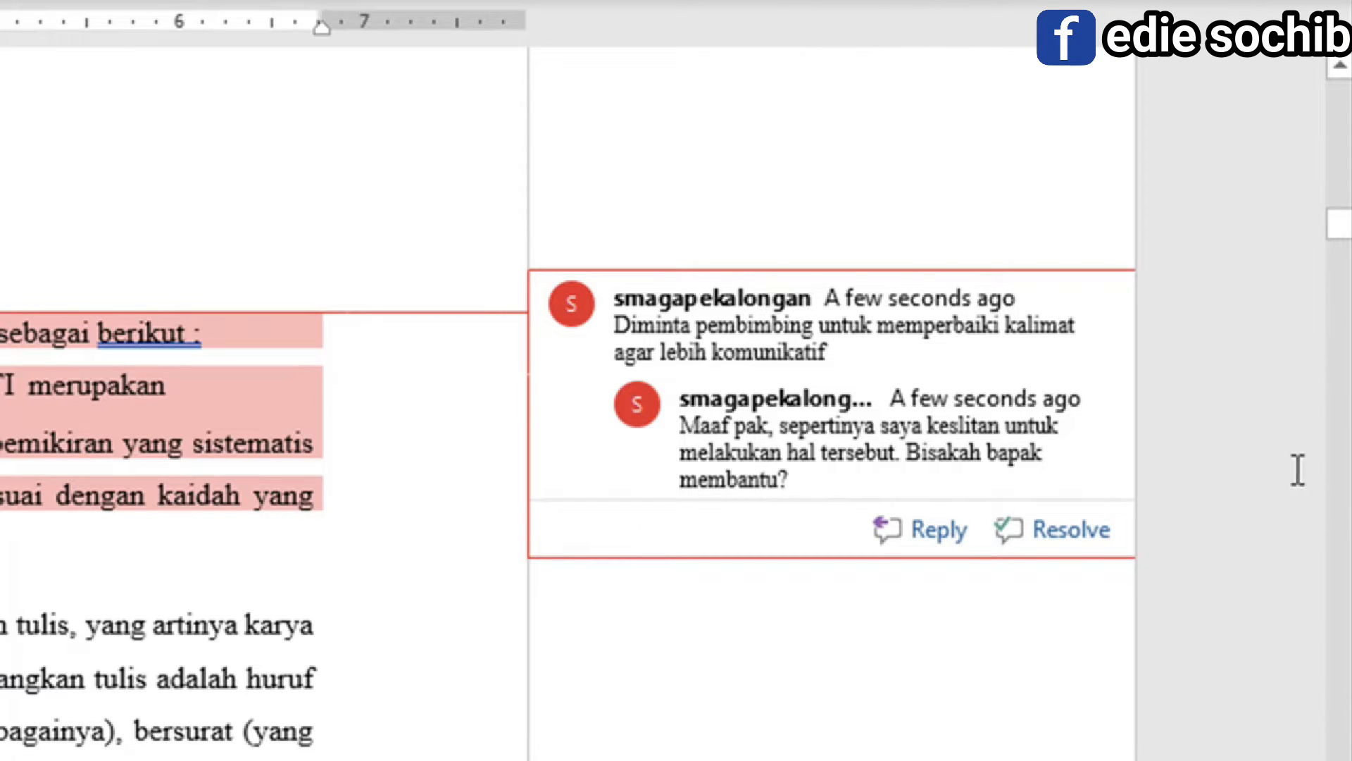
{"action": "left_click", "coordinate": [469, 670]}
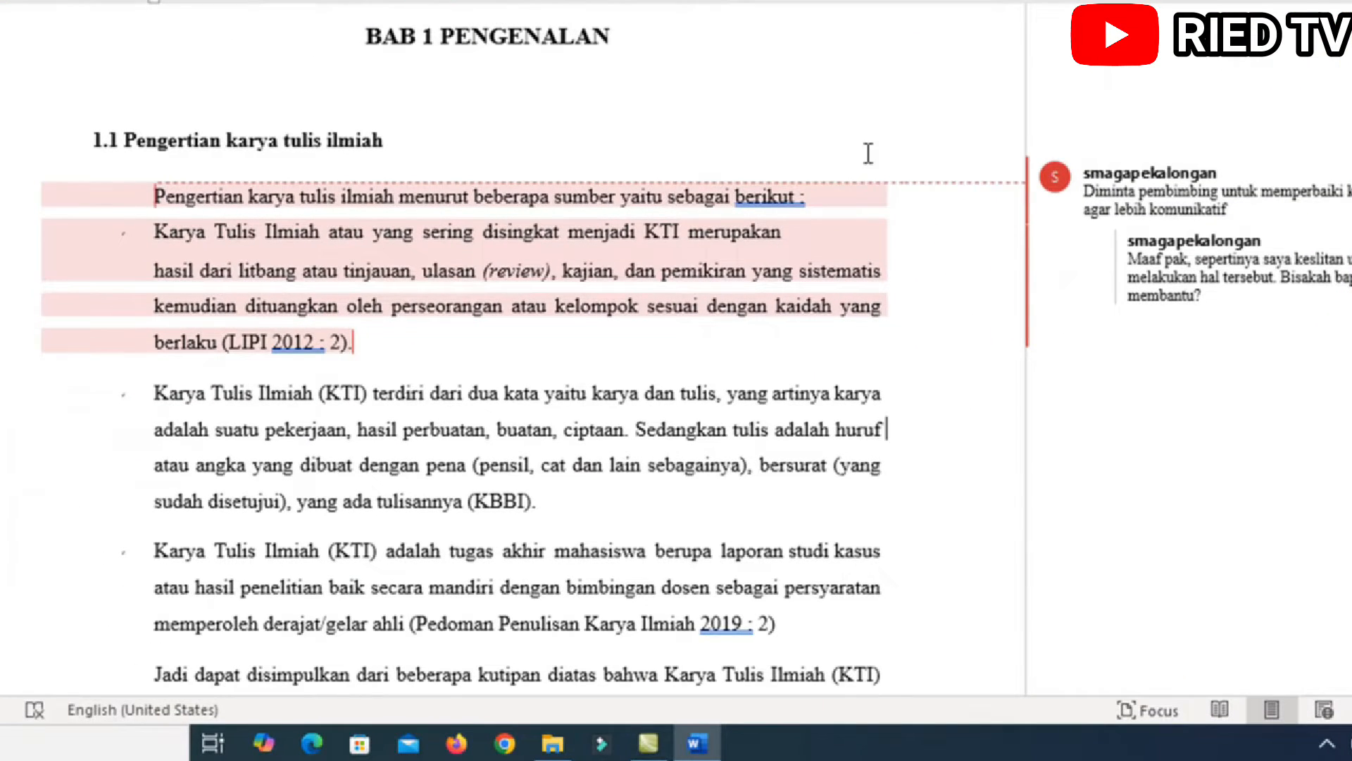
{"action": "scroll", "coordinate": [507, 170], "scroll_direction": "down", "scroll_amount": 3}
{"action": "scroll", "coordinate": [507, 169], "scroll_direction": "up", "scroll_amount": 3}
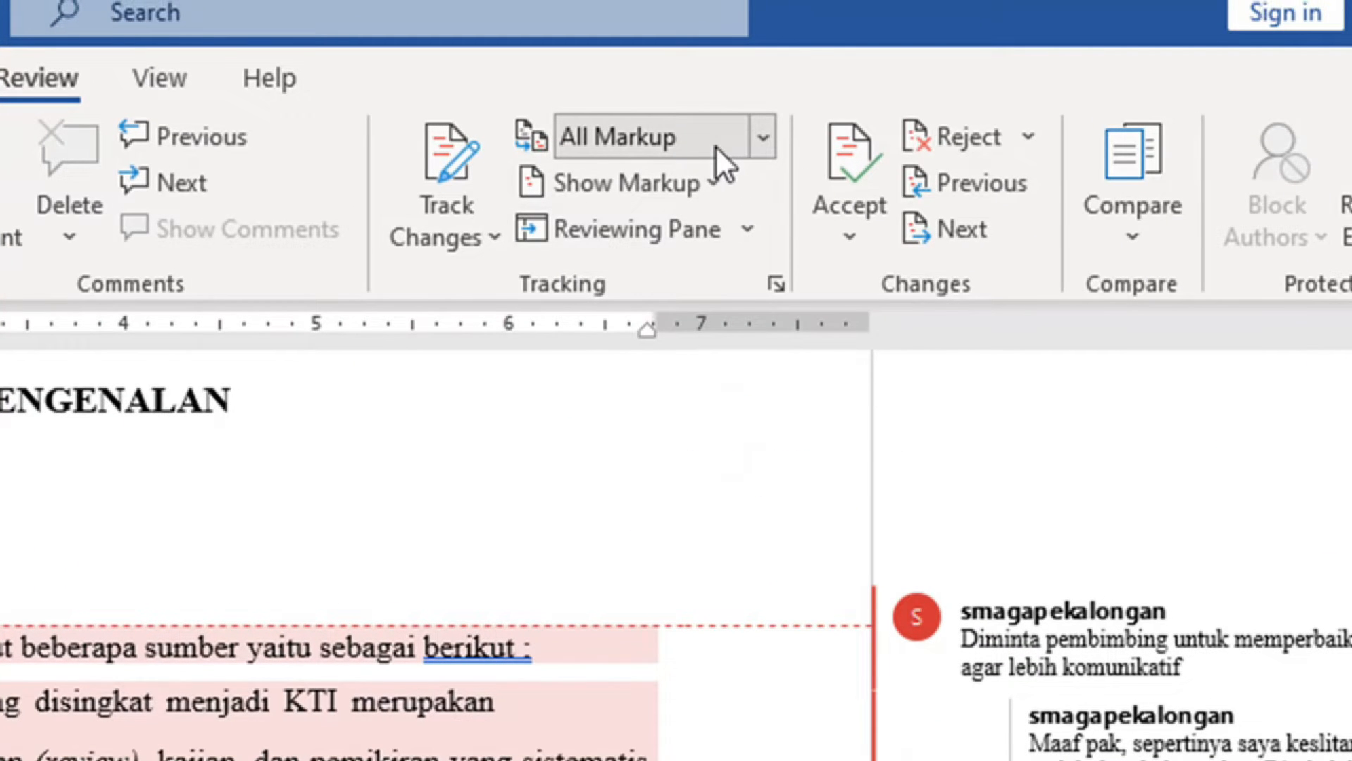
Switch to Simple Markup and view, then close, the opening paragraph's comment thread.
{"action": "left_click", "coordinate": [765, 136]}
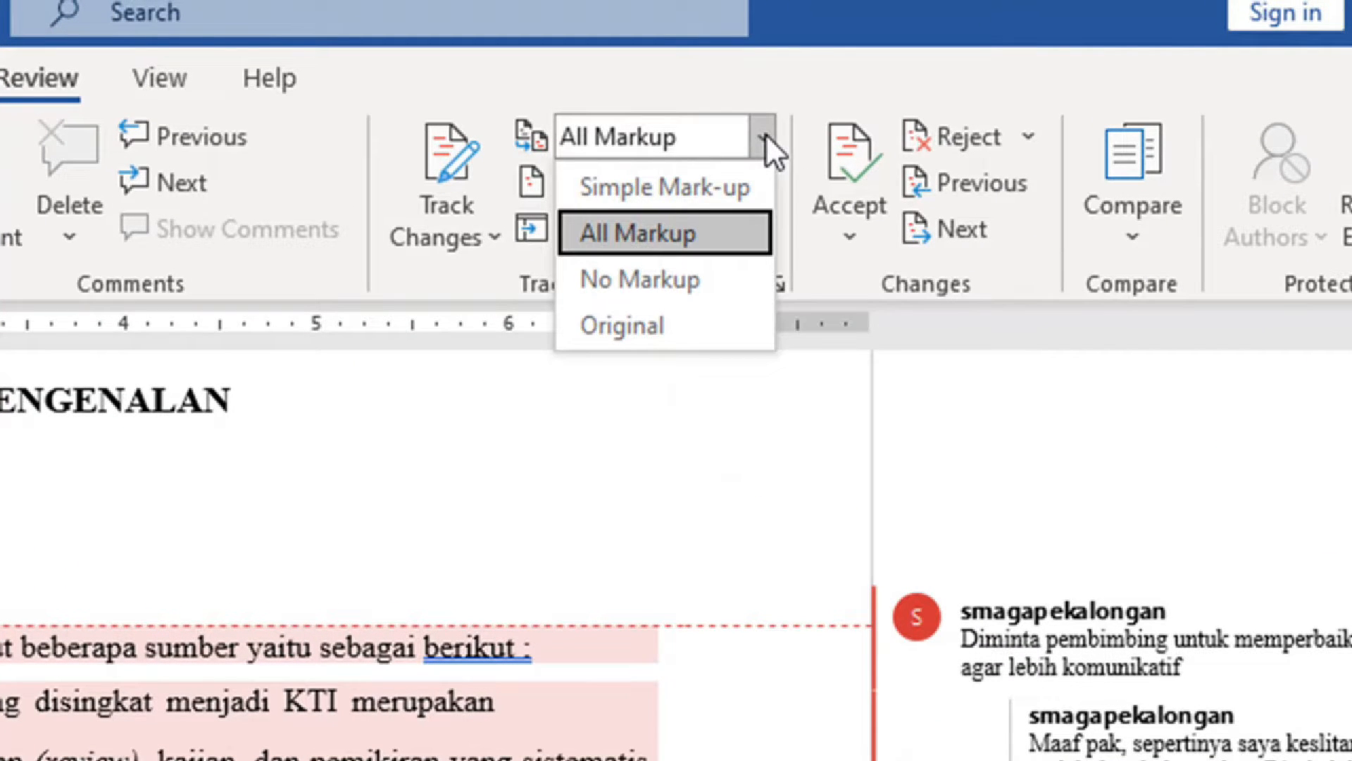
{"action": "left_click", "coordinate": [733, 185]}
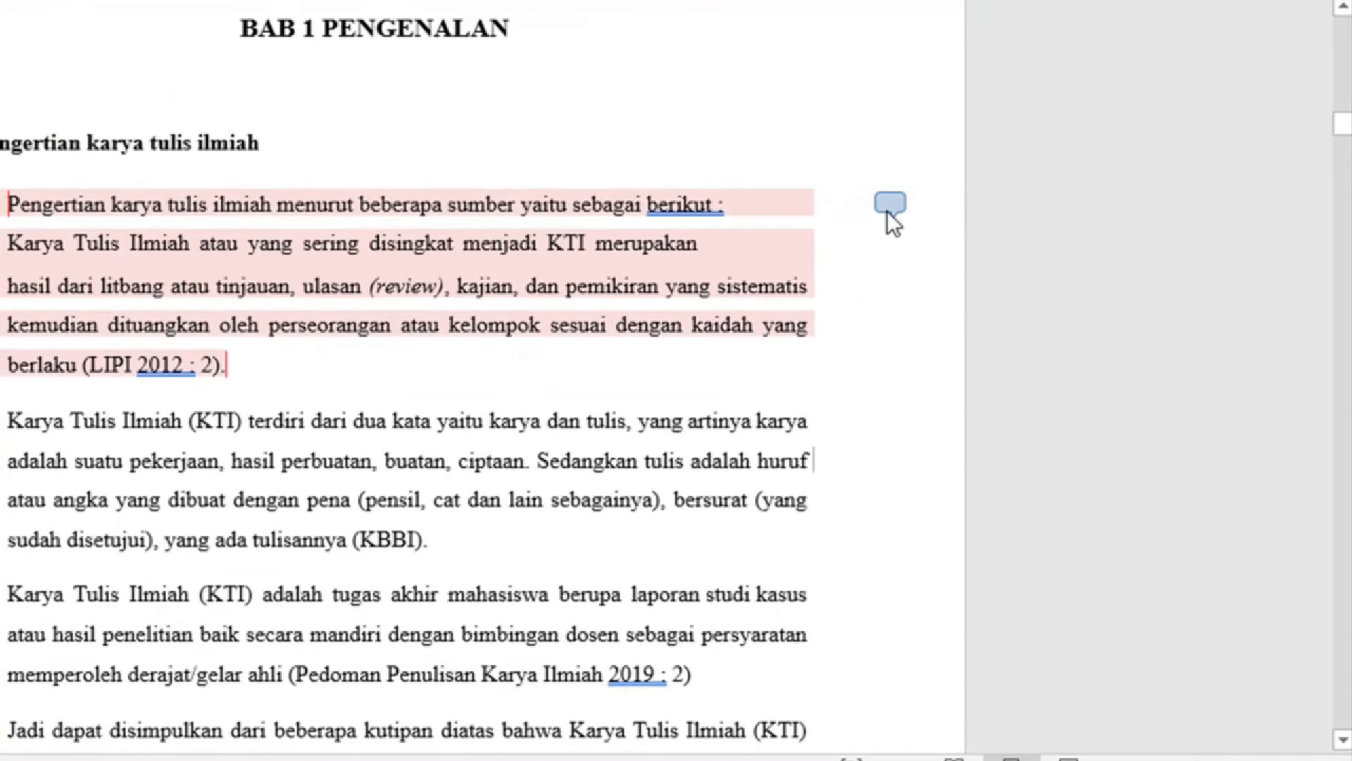
{"action": "left_click", "coordinate": [888, 205]}
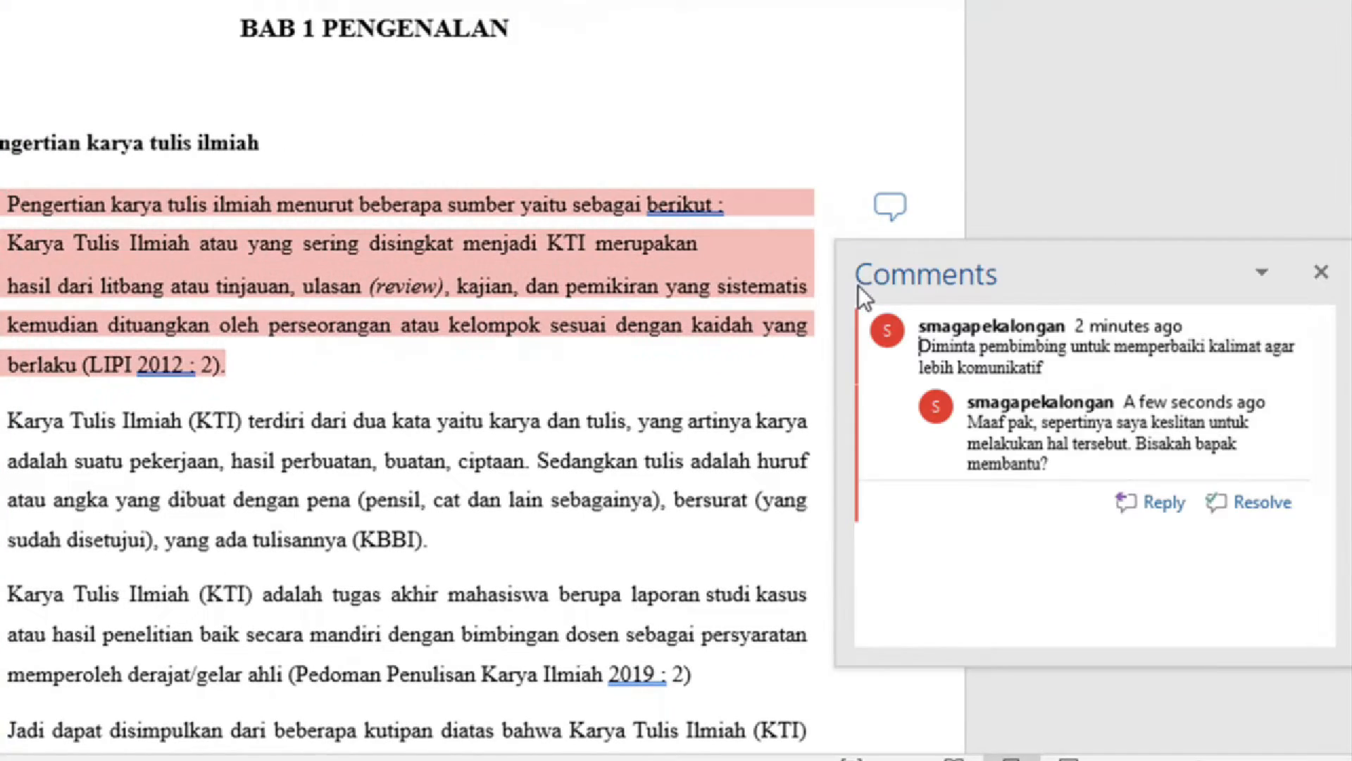
{"action": "left_click", "coordinate": [1118, 176]}
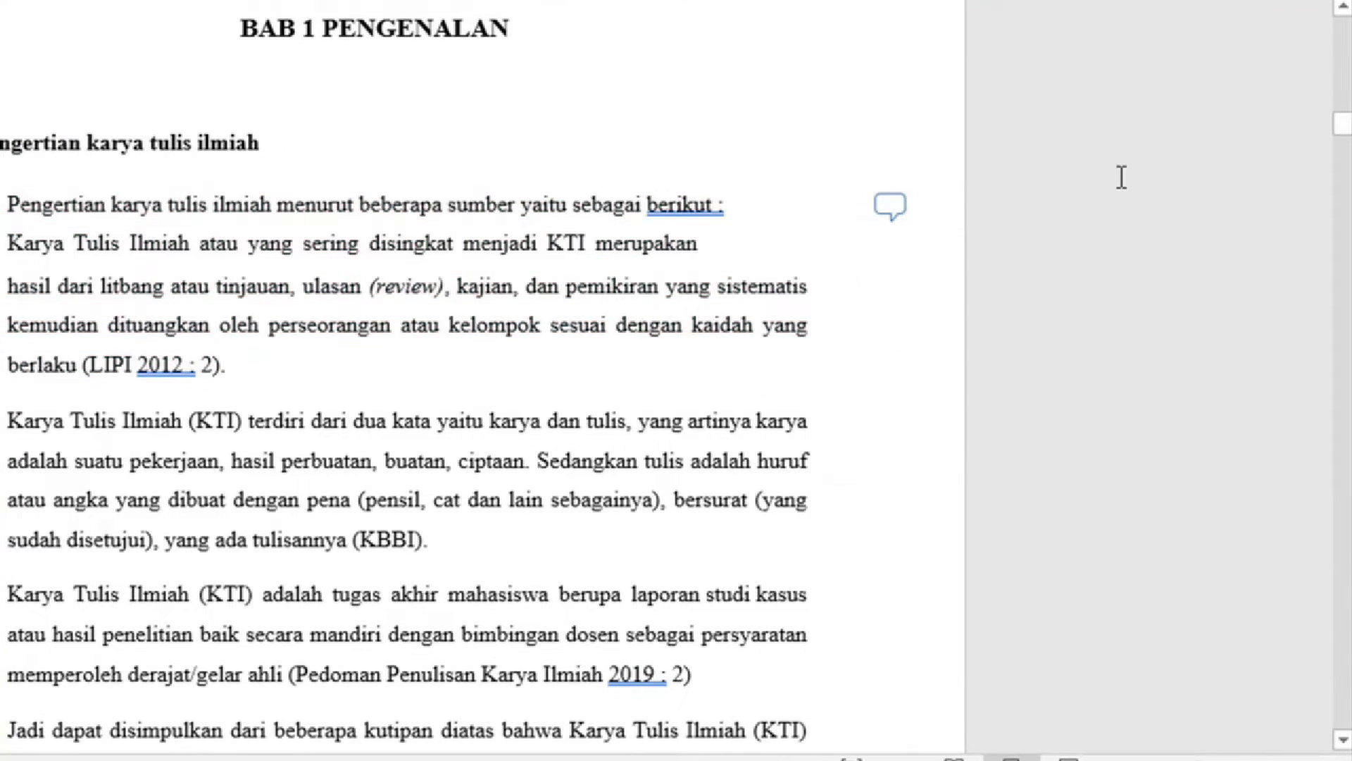
Bring up the comment on the 'Jenis-jenis karya ilmiah' paragraph in section 1.2.
{"action": "scroll", "coordinate": [927, 293], "scroll_direction": "down", "scroll_amount": 5}
{"action": "scroll", "coordinate": [927, 293], "scroll_direction": "down", "scroll_amount": 3}
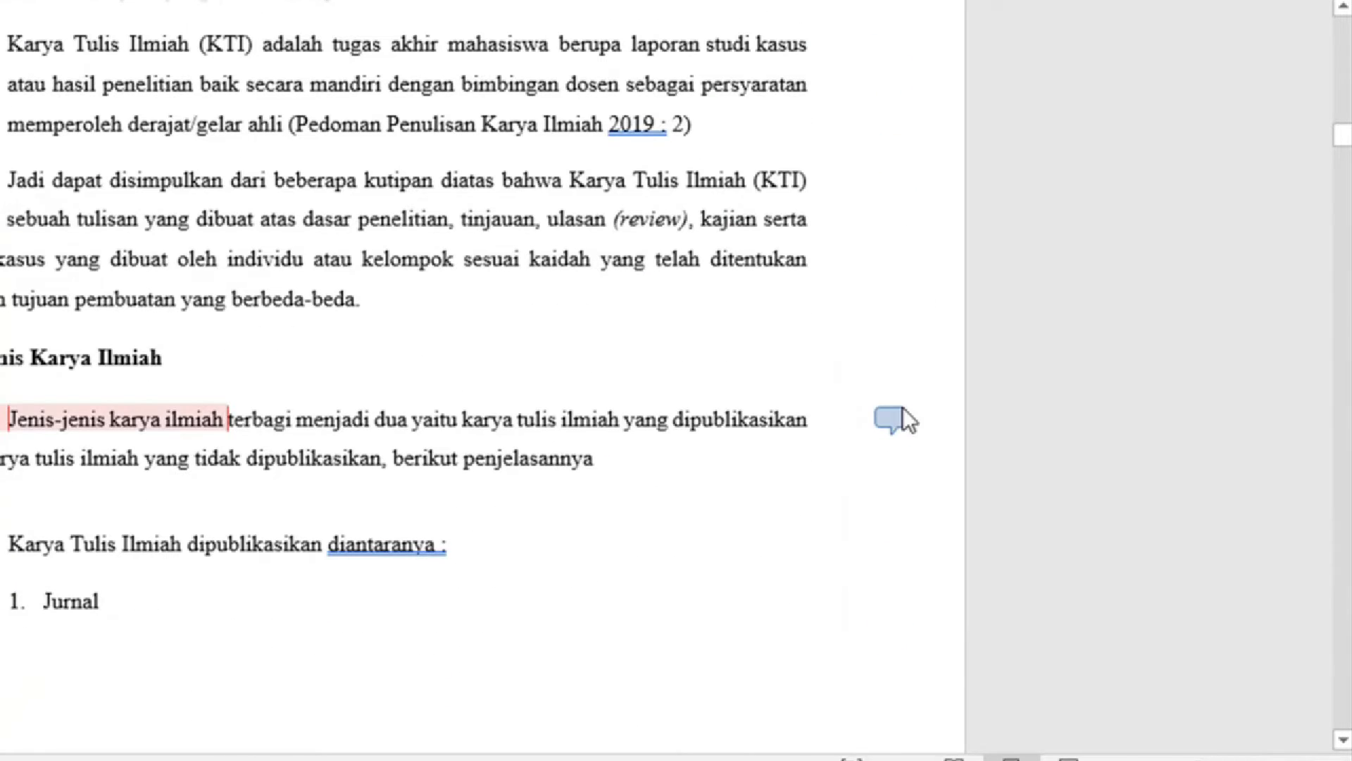
{"action": "left_click", "coordinate": [893, 420]}
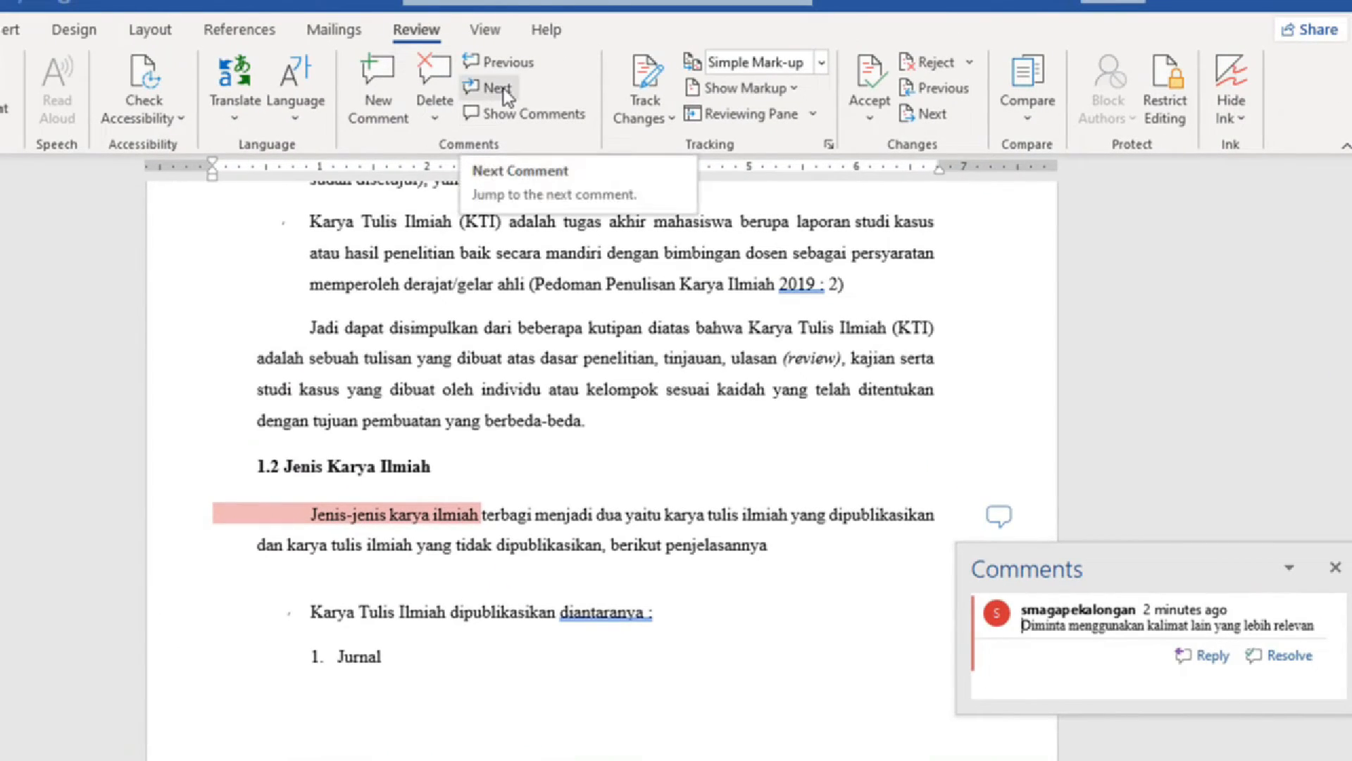
Move between the LIPI paragraph comment and the 'Jenis-jenis karya ilmiah' comment with Next/Previous, then close the thread.
{"action": "left_click", "coordinate": [504, 93]}
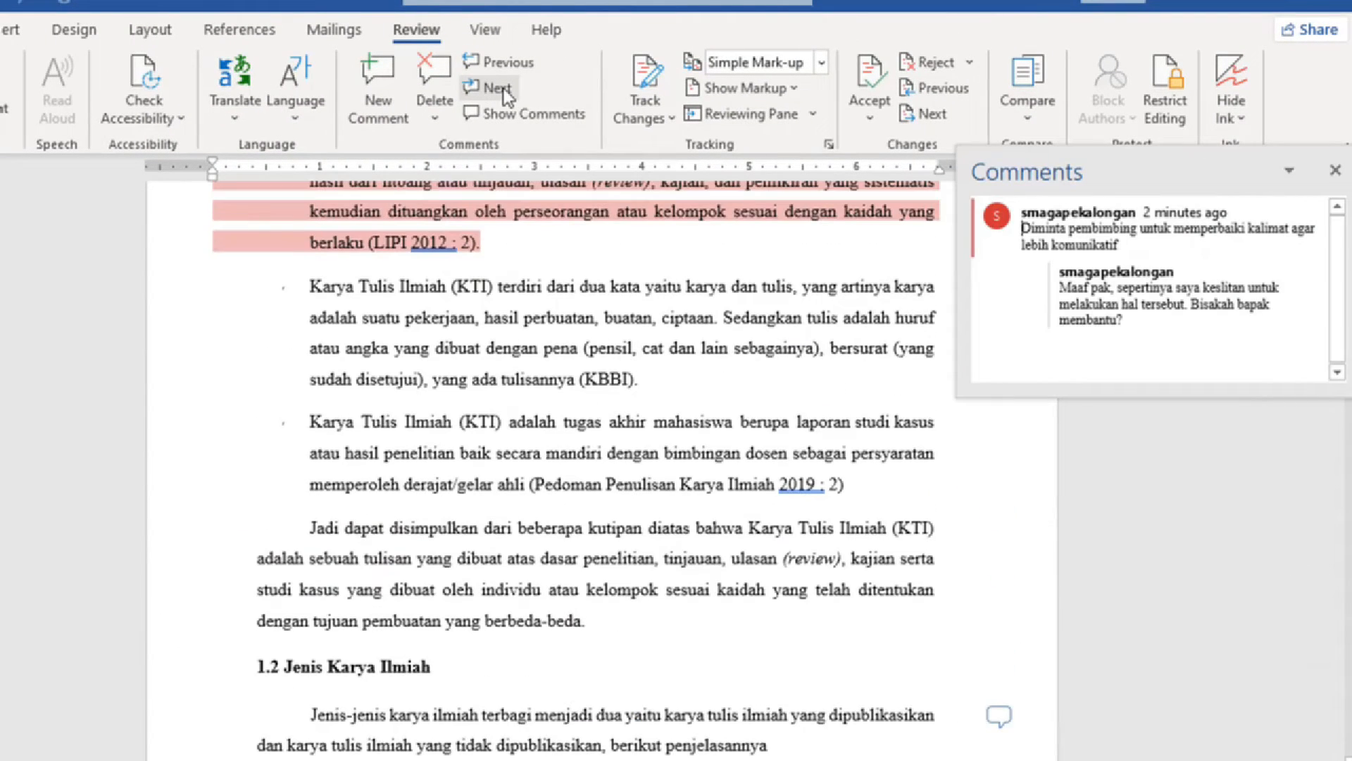
{"action": "left_click", "coordinate": [504, 93]}
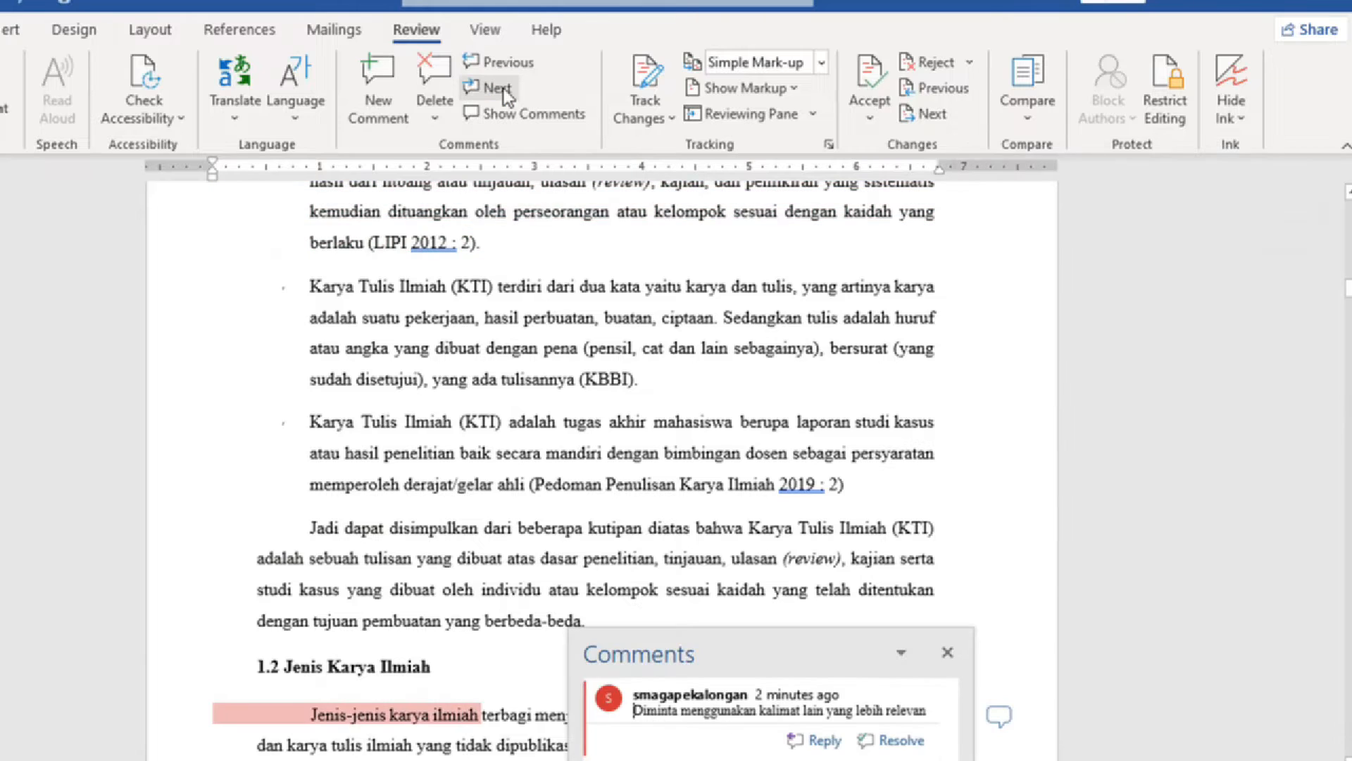
{"action": "left_click", "coordinate": [505, 93]}
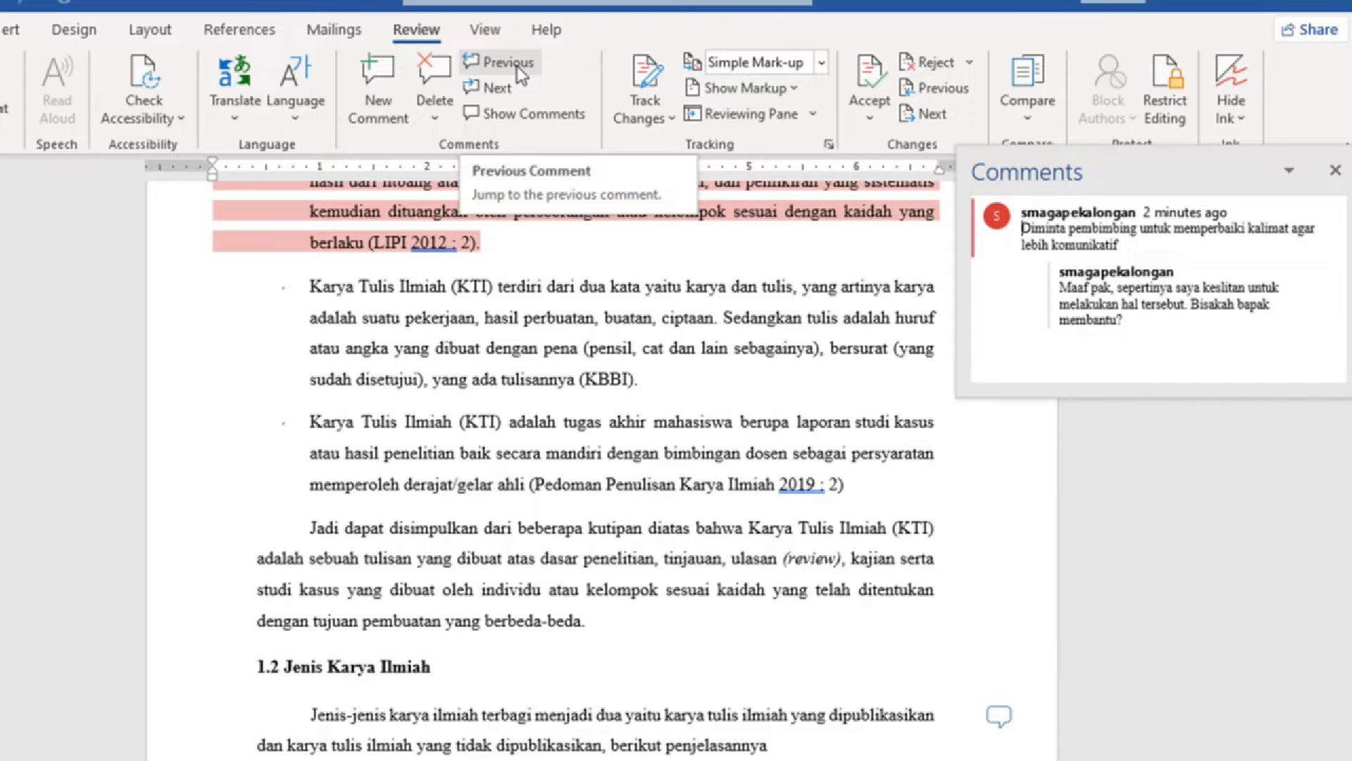
{"action": "left_click", "coordinate": [1189, 467]}
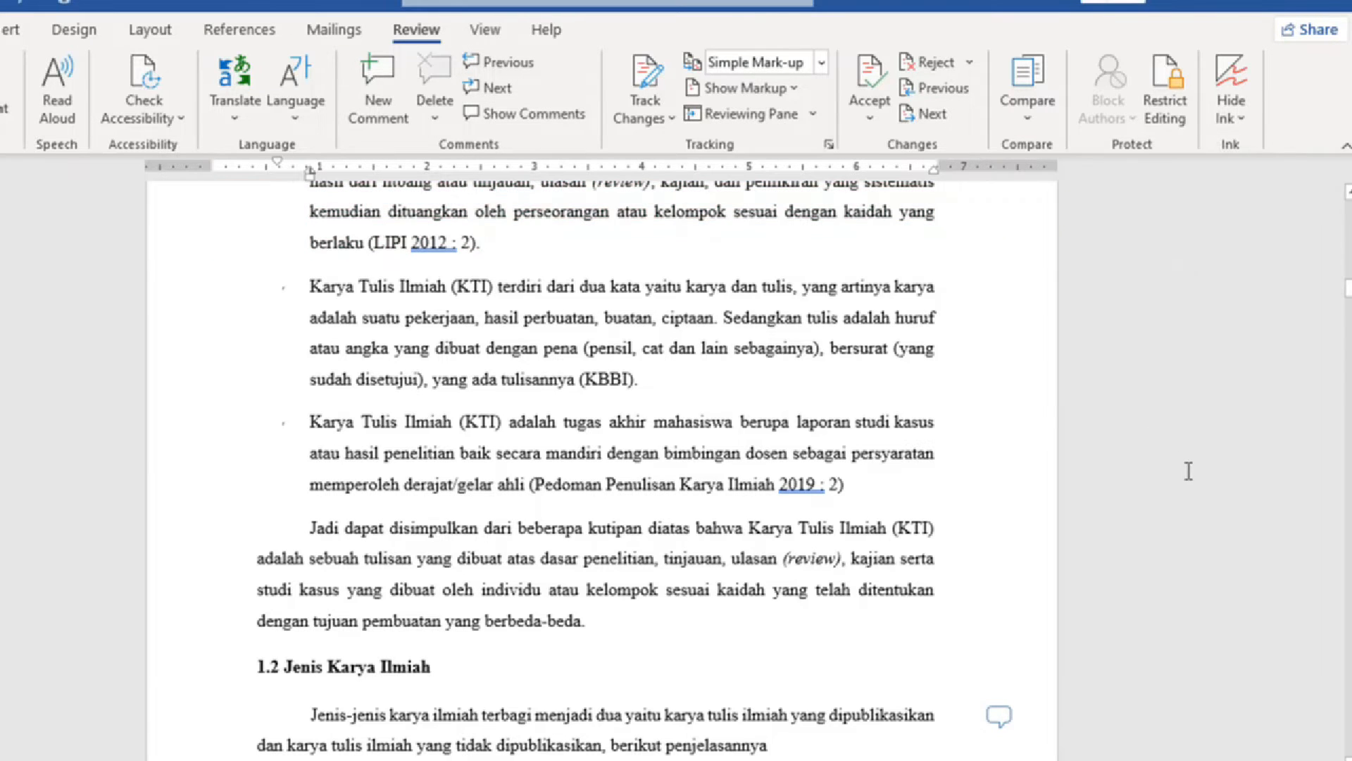
{"action": "scroll", "coordinate": [1142, 317], "scroll_direction": "up", "scroll_amount": 4}
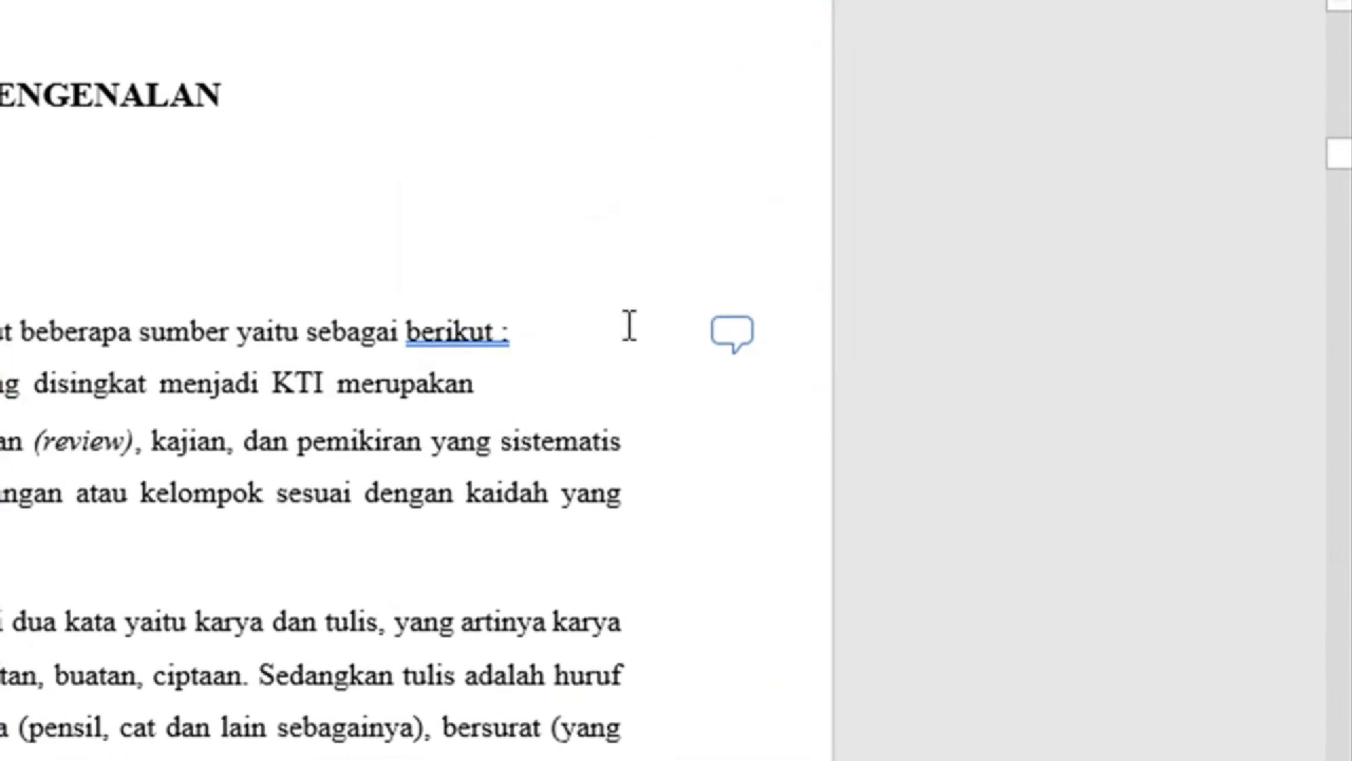
Delete the opening-paragraph comment and the section 1.2 comment, then select the first bullet paragraph.
{"action": "left_click", "coordinate": [734, 336]}
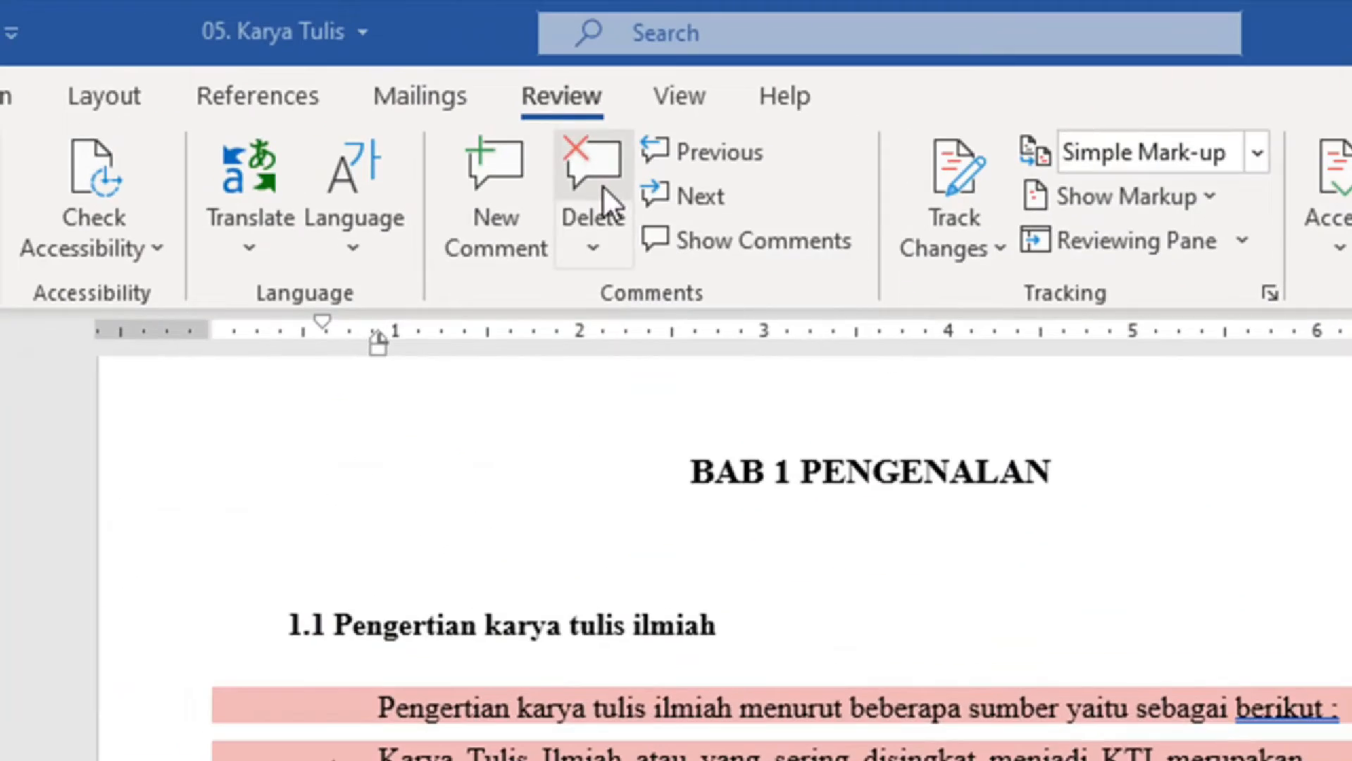
{"action": "left_click", "coordinate": [602, 184]}
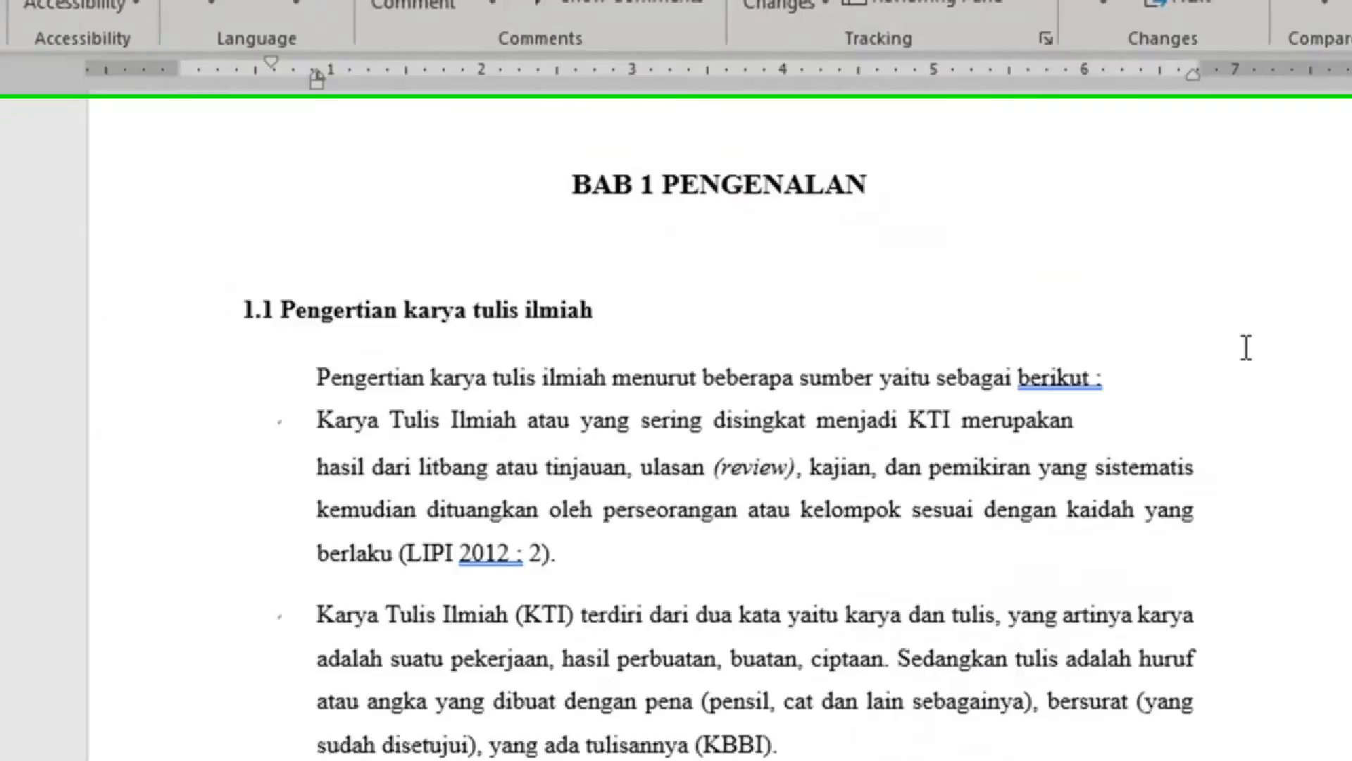
{"action": "scroll", "coordinate": [1149, 232], "scroll_direction": "down", "scroll_amount": 4}
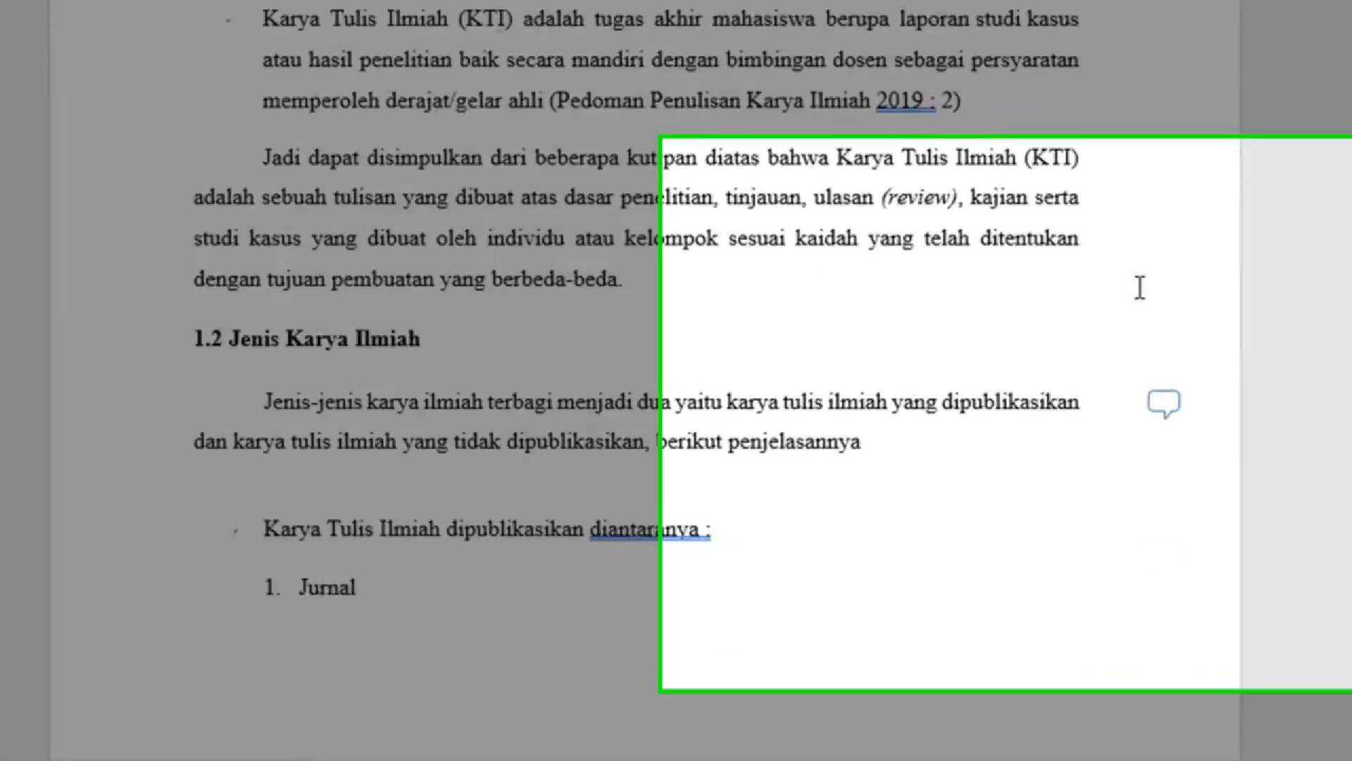
{"action": "left_click", "coordinate": [1164, 410]}
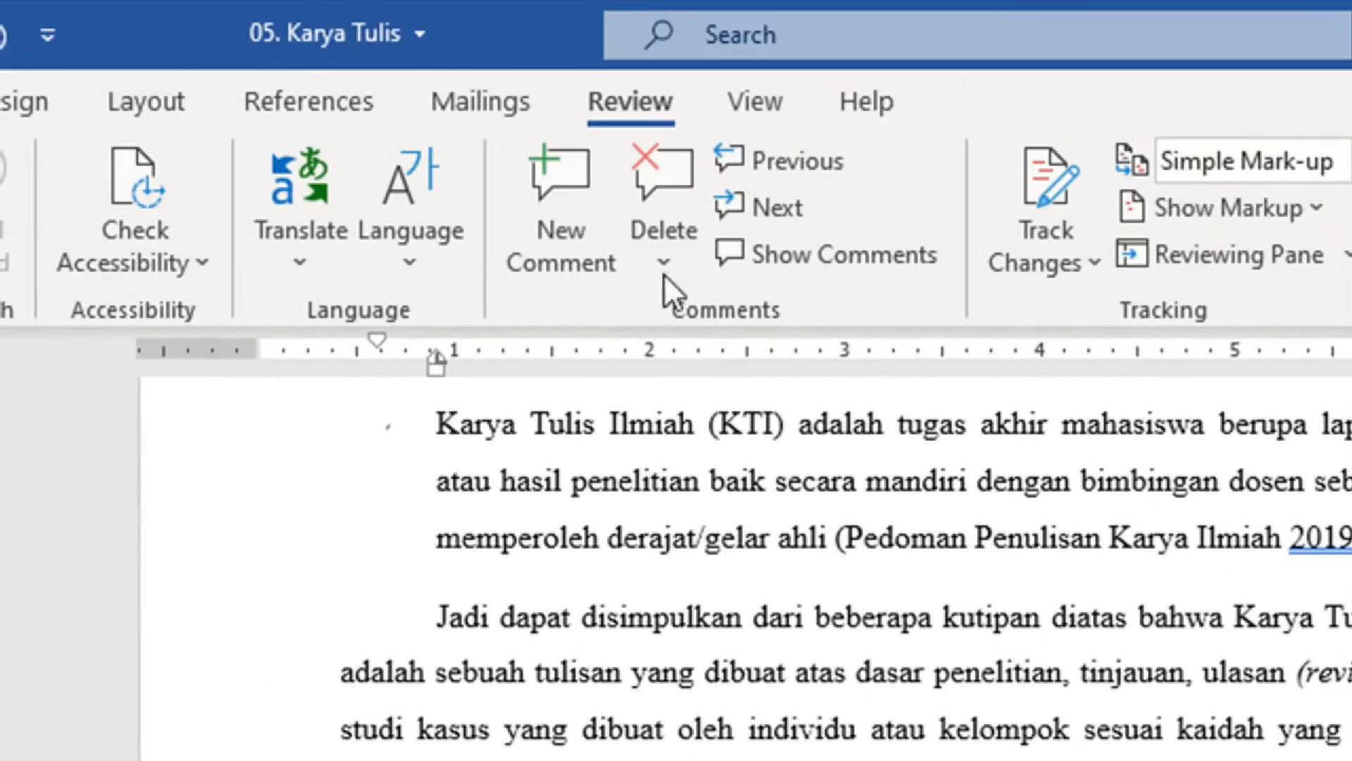
{"action": "left_click", "coordinate": [655, 197]}
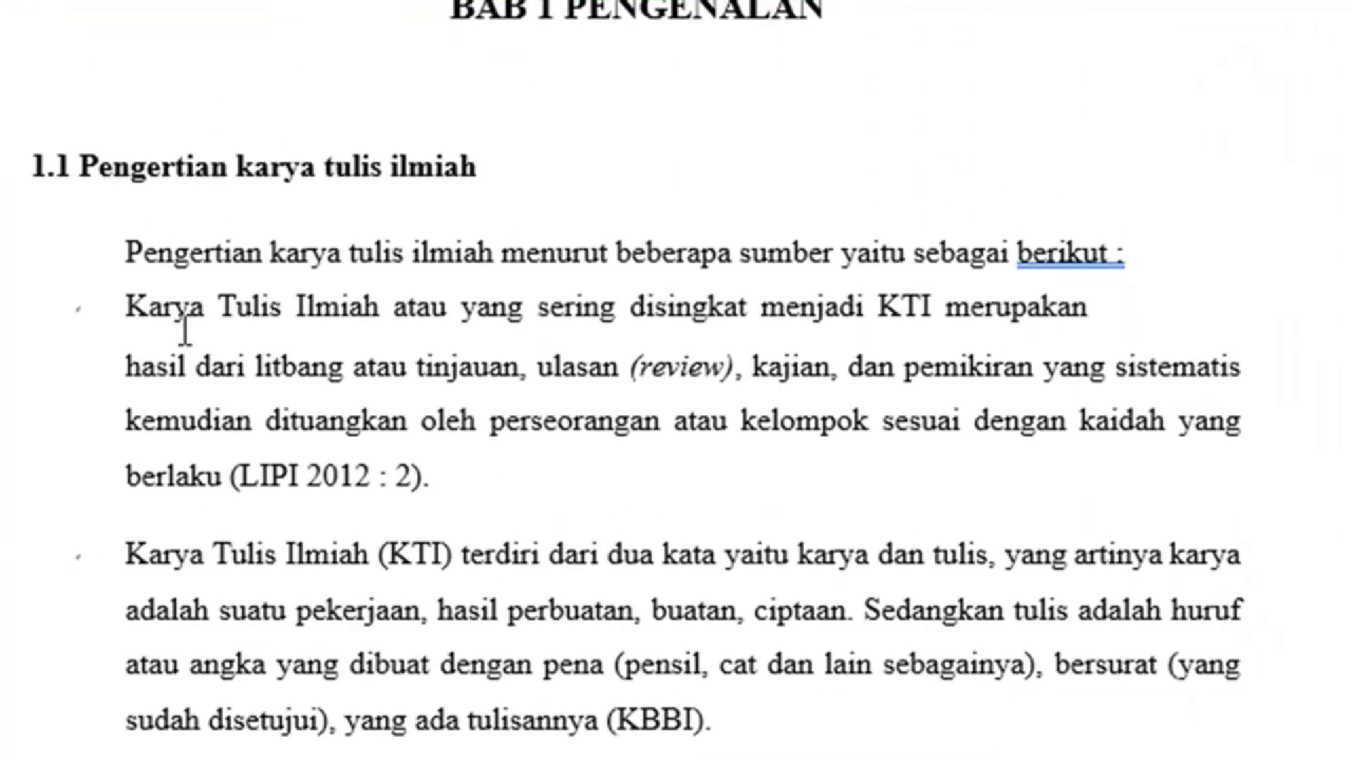
{"action": "left_click", "coordinate": [173, 316]}
{"action": "left_click", "coordinate": [433, 444], "text": "shift"}
Put the cursor after 'berlaku (LIPI 2012 : 2).' with the References tools showing.
{"action": "left_click", "coordinate": [438, 471], "text": "shift"}
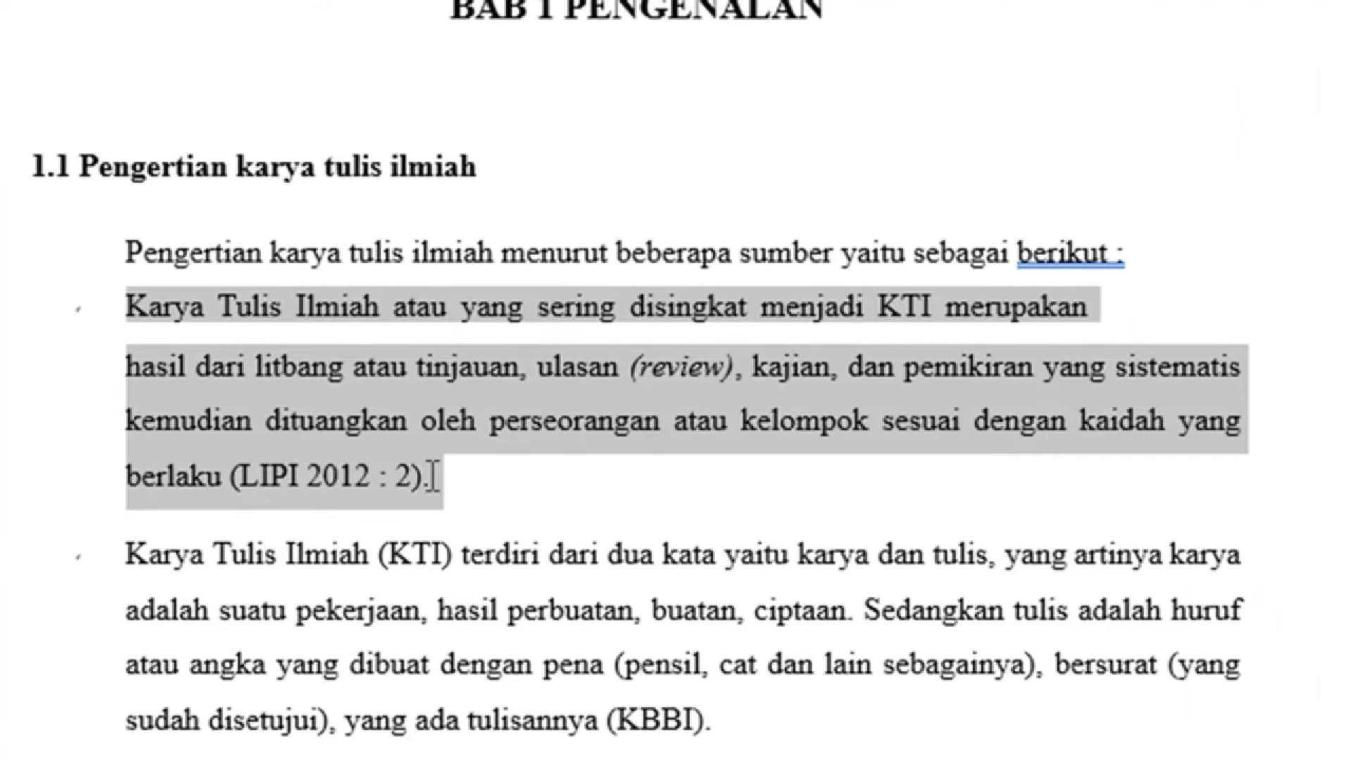
{"action": "left_click", "coordinate": [506, 490]}
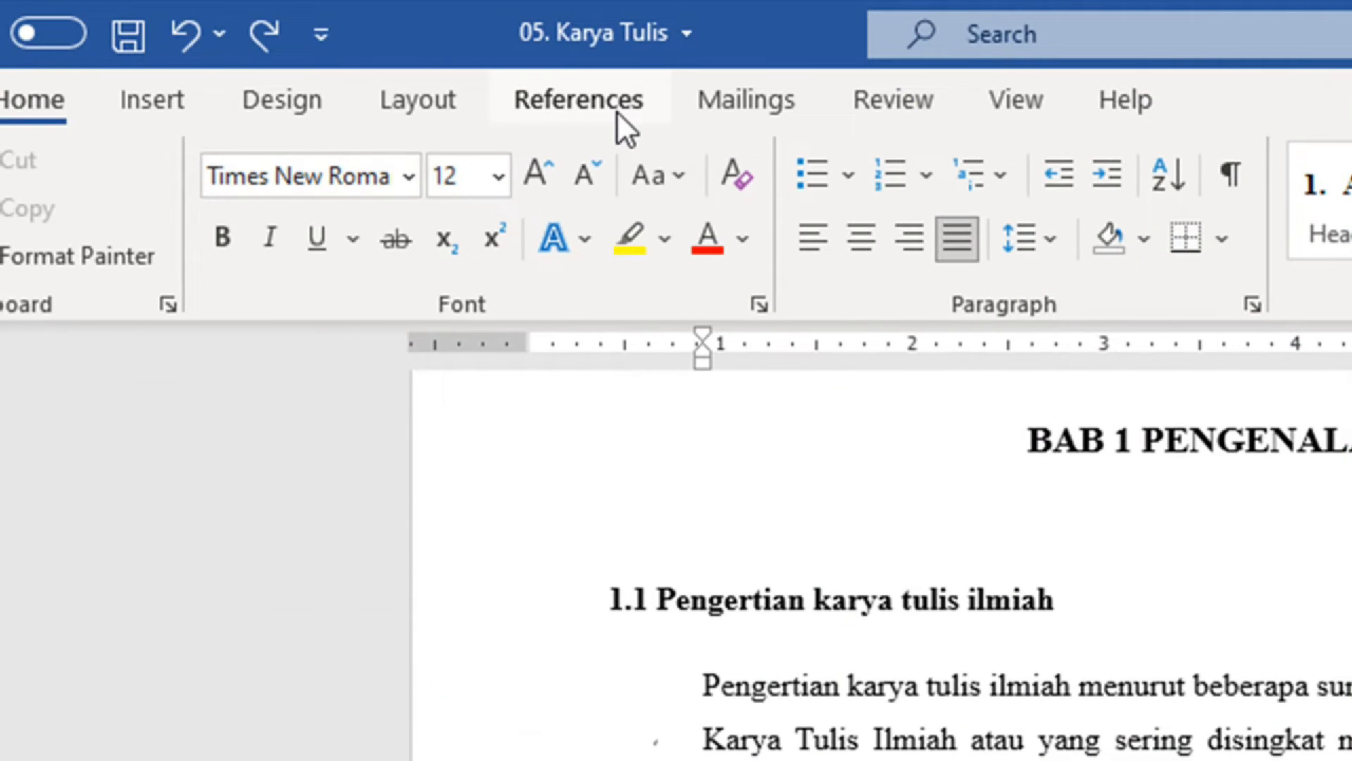
{"action": "left_click", "coordinate": [615, 112]}
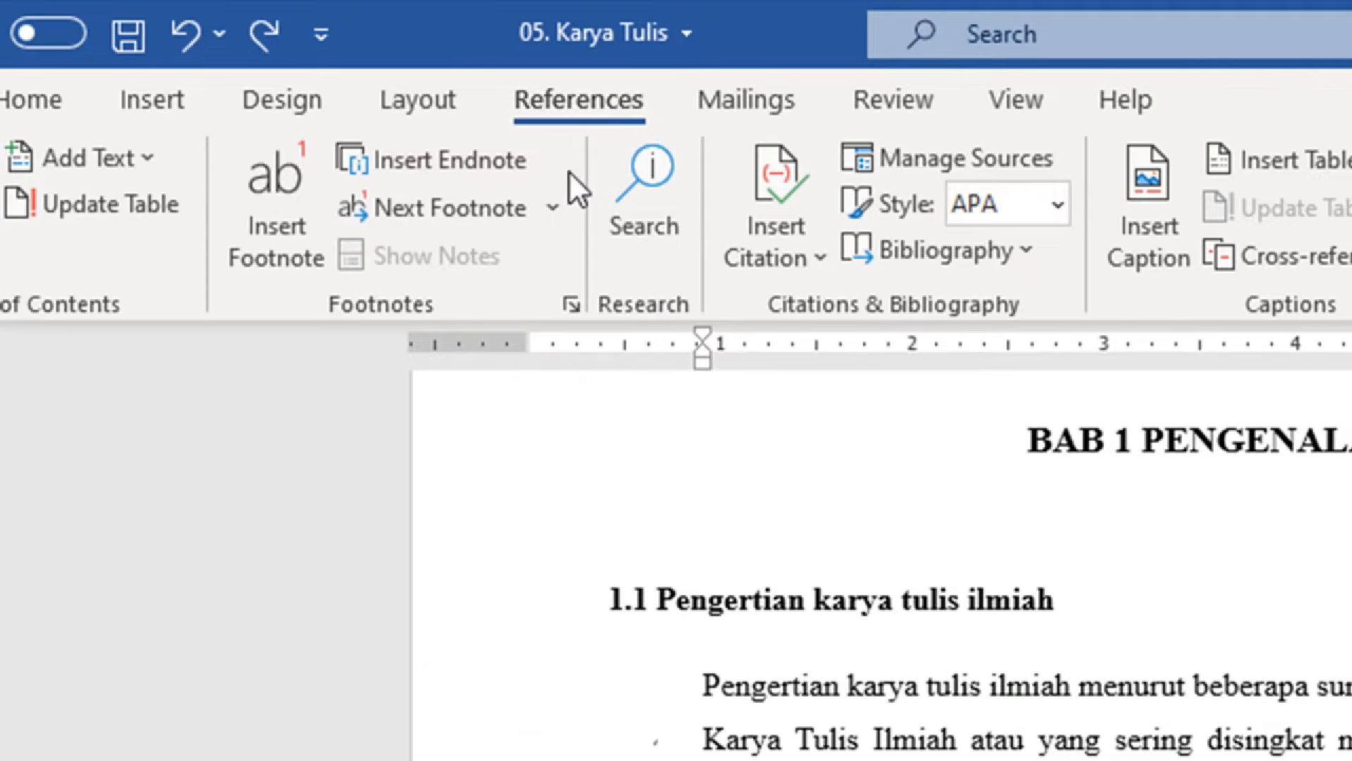
Insert footnote 1 after the LIPI citation, placed at the bottom of page with 1, 2, 3 numbering.
{"action": "left_click", "coordinate": [570, 304]}
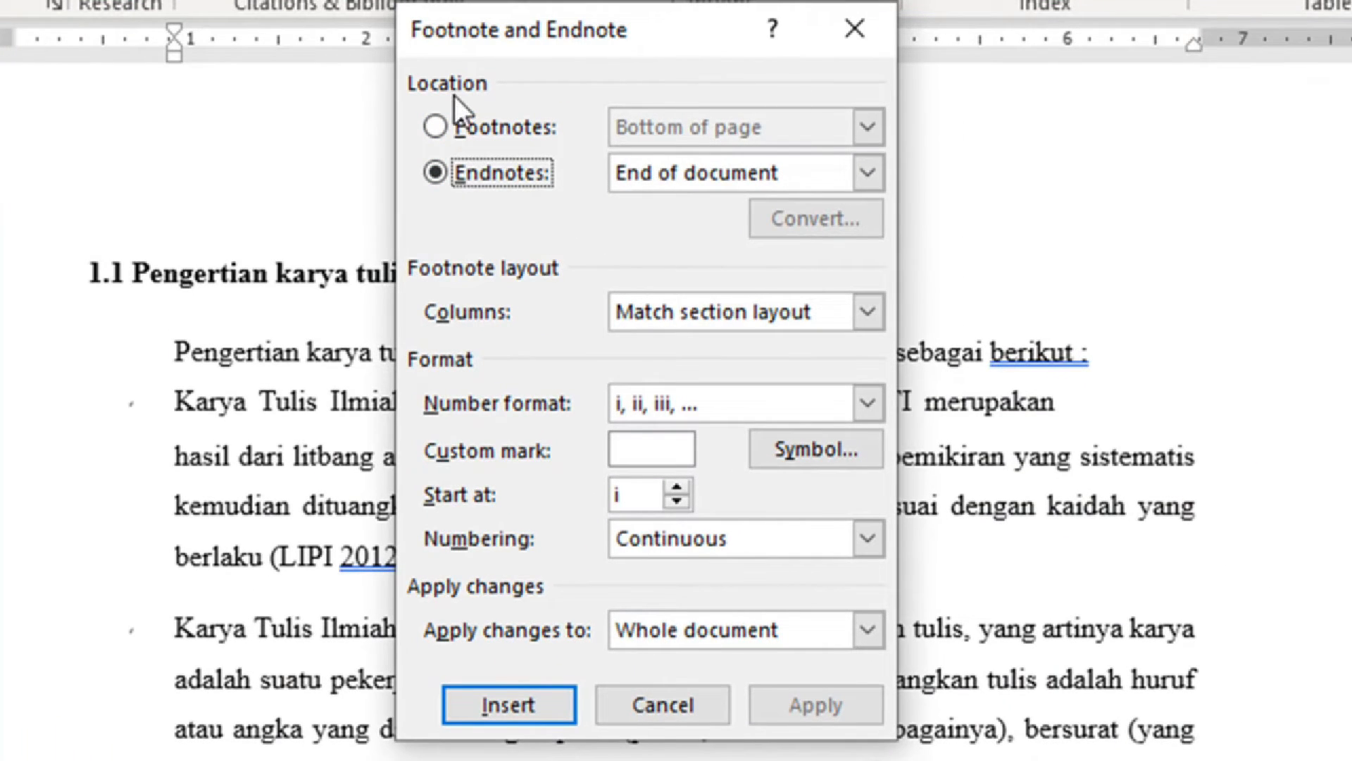
{"action": "left_click", "coordinate": [436, 127]}
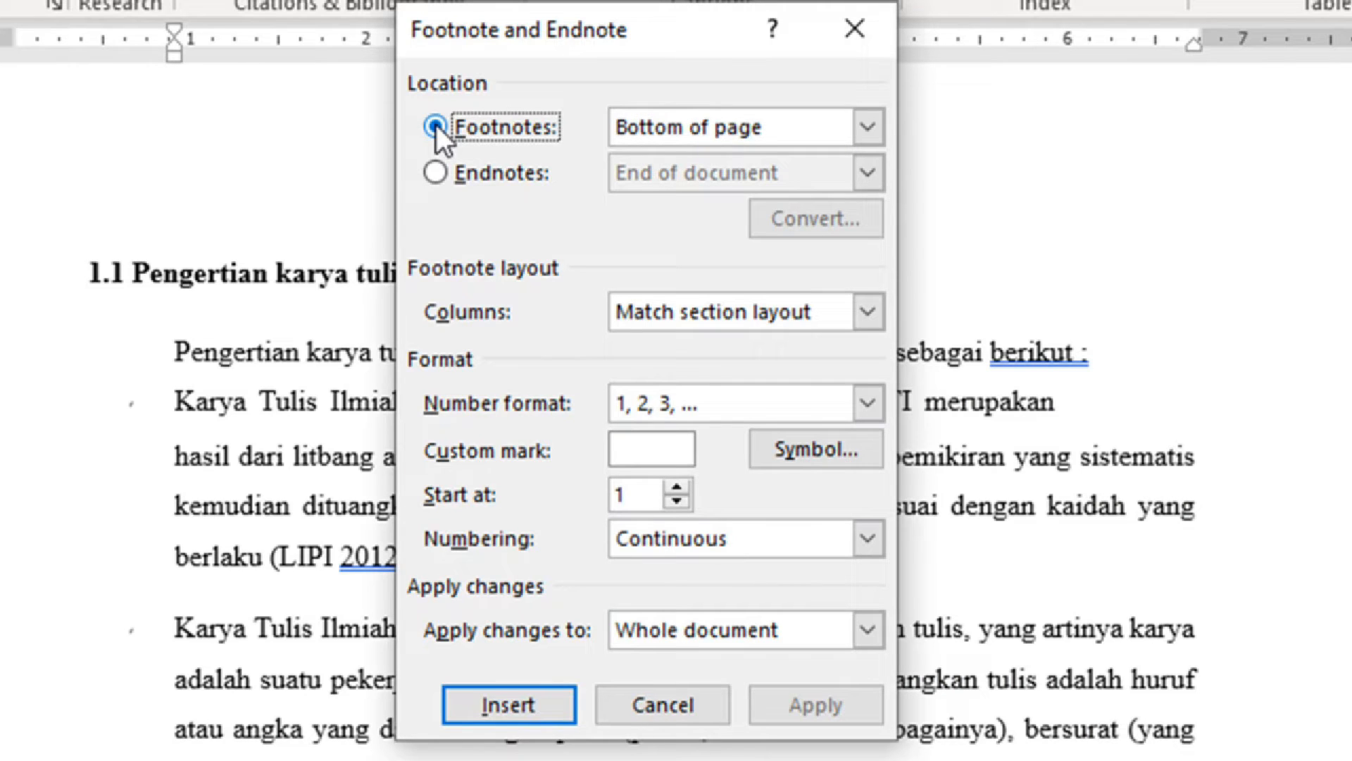
{"action": "left_click", "coordinate": [432, 170]}
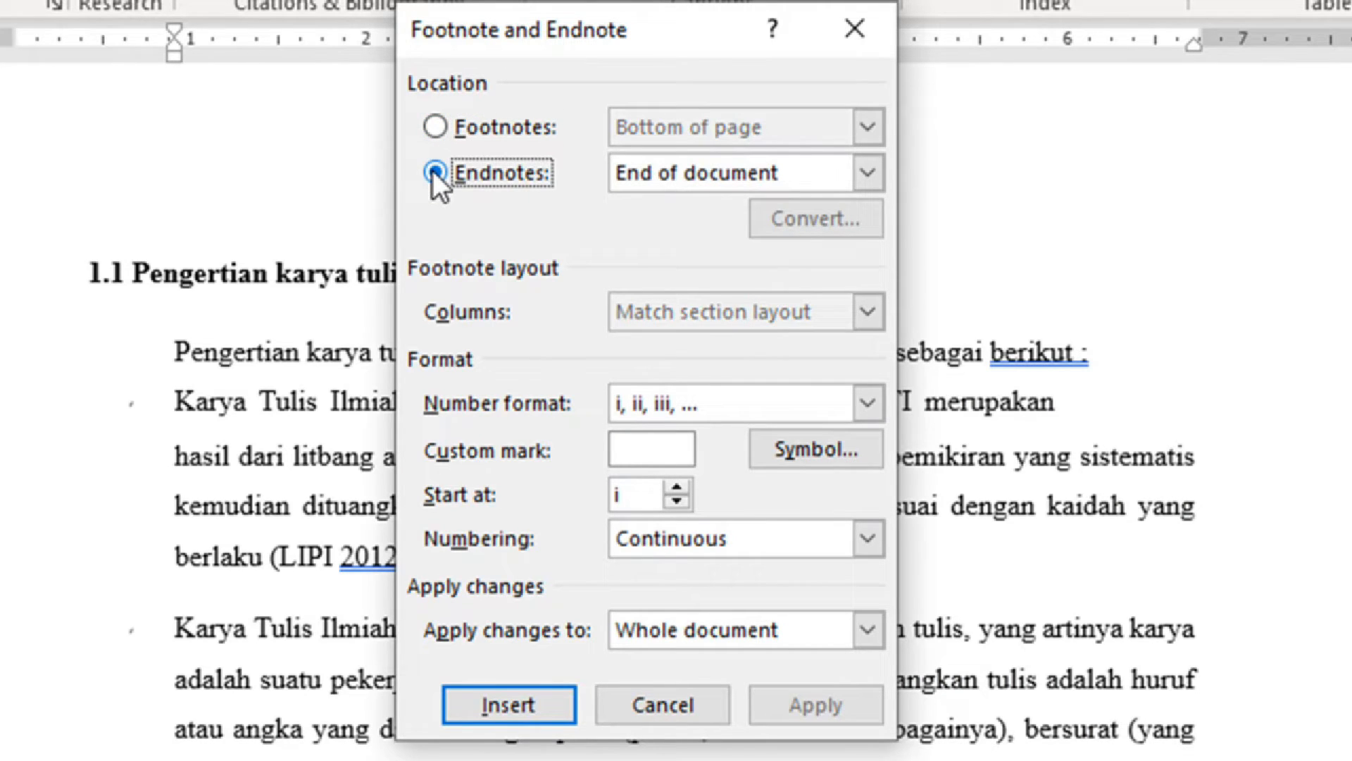
{"action": "left_click", "coordinate": [443, 124]}
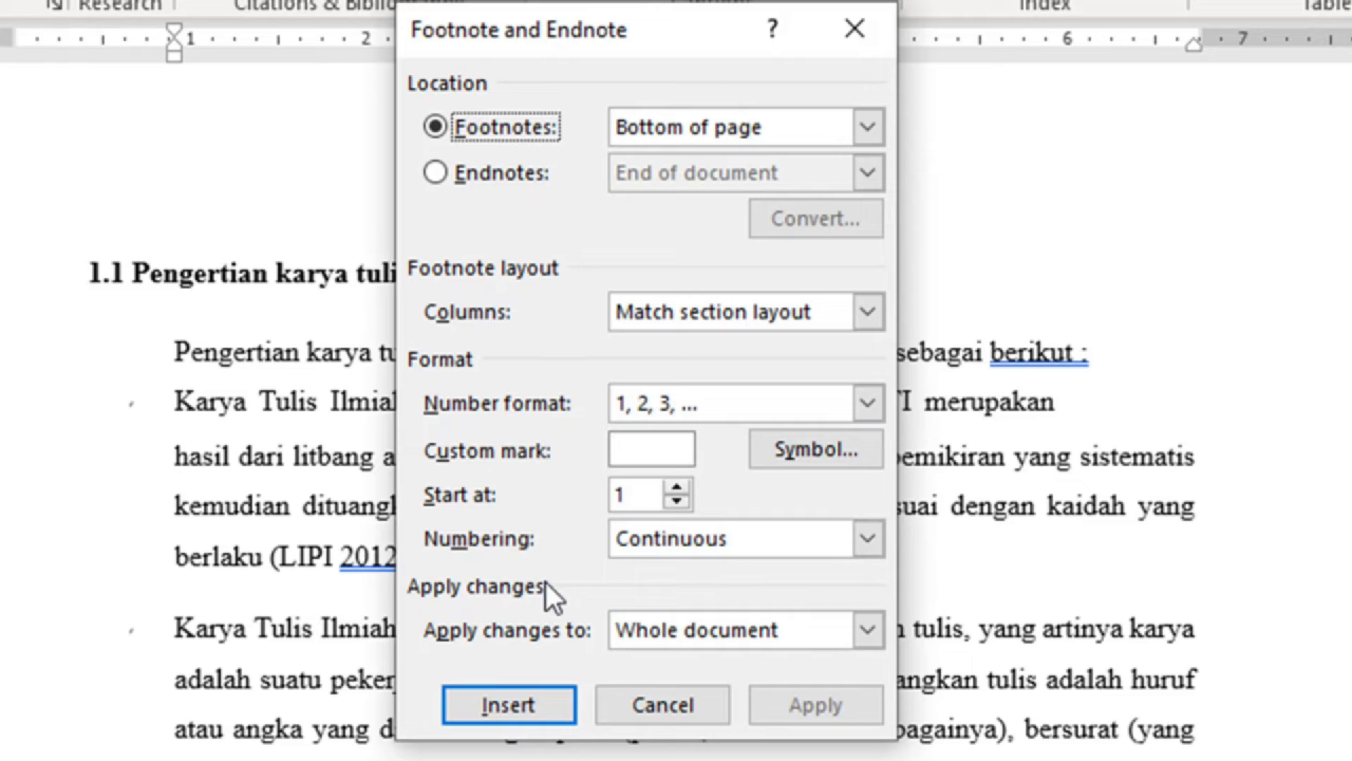
{"action": "left_click", "coordinate": [510, 709]}
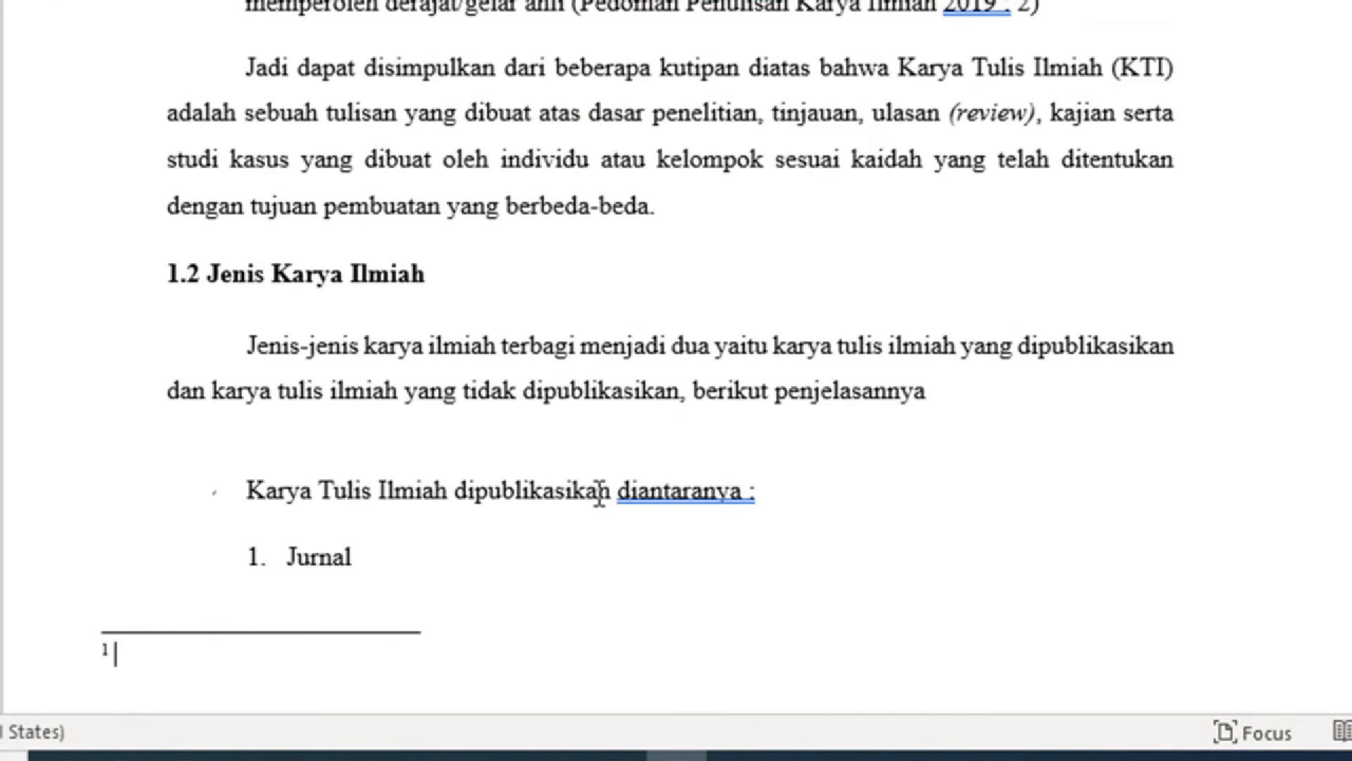
{"action": "type", "text": "Dikutip d"}
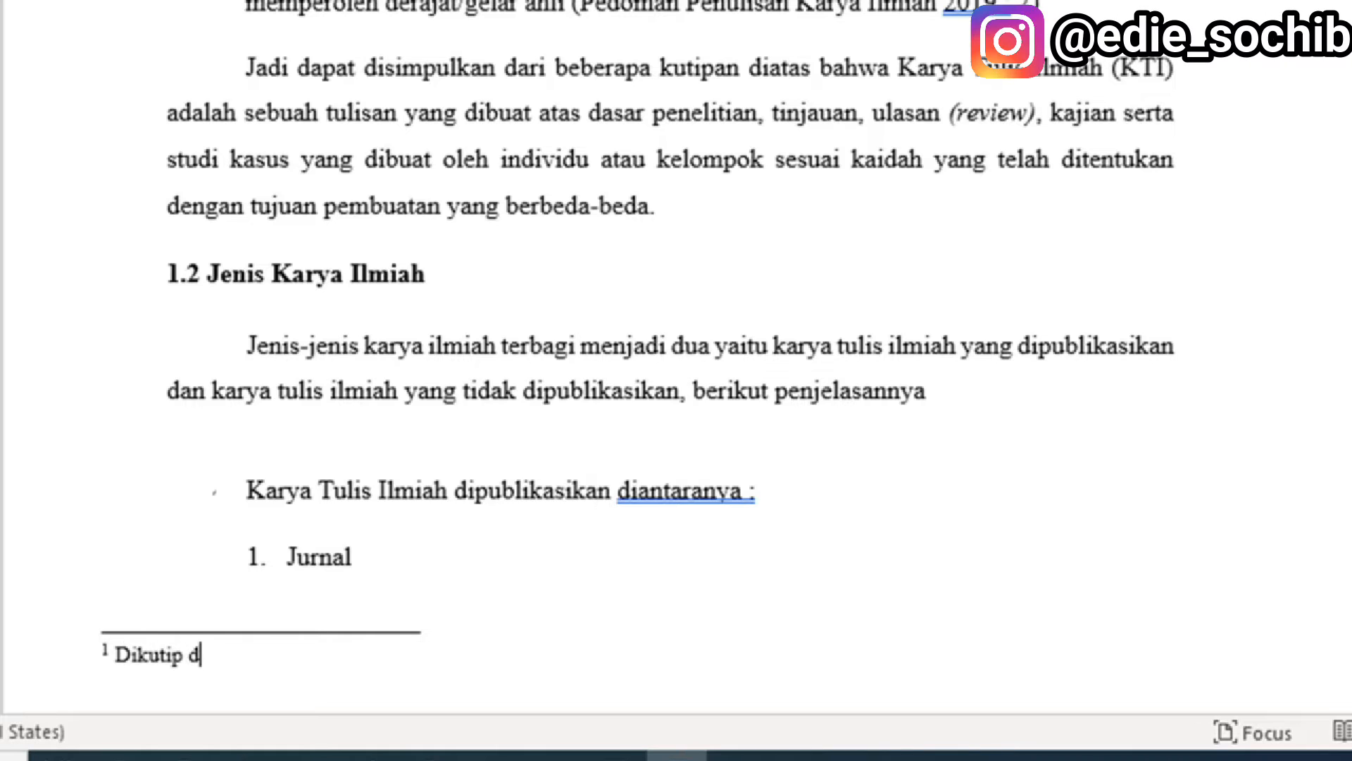
{"action": "type", "text": "ari kl;aj fasjfjasj flasjfj asjfasjkl f"}
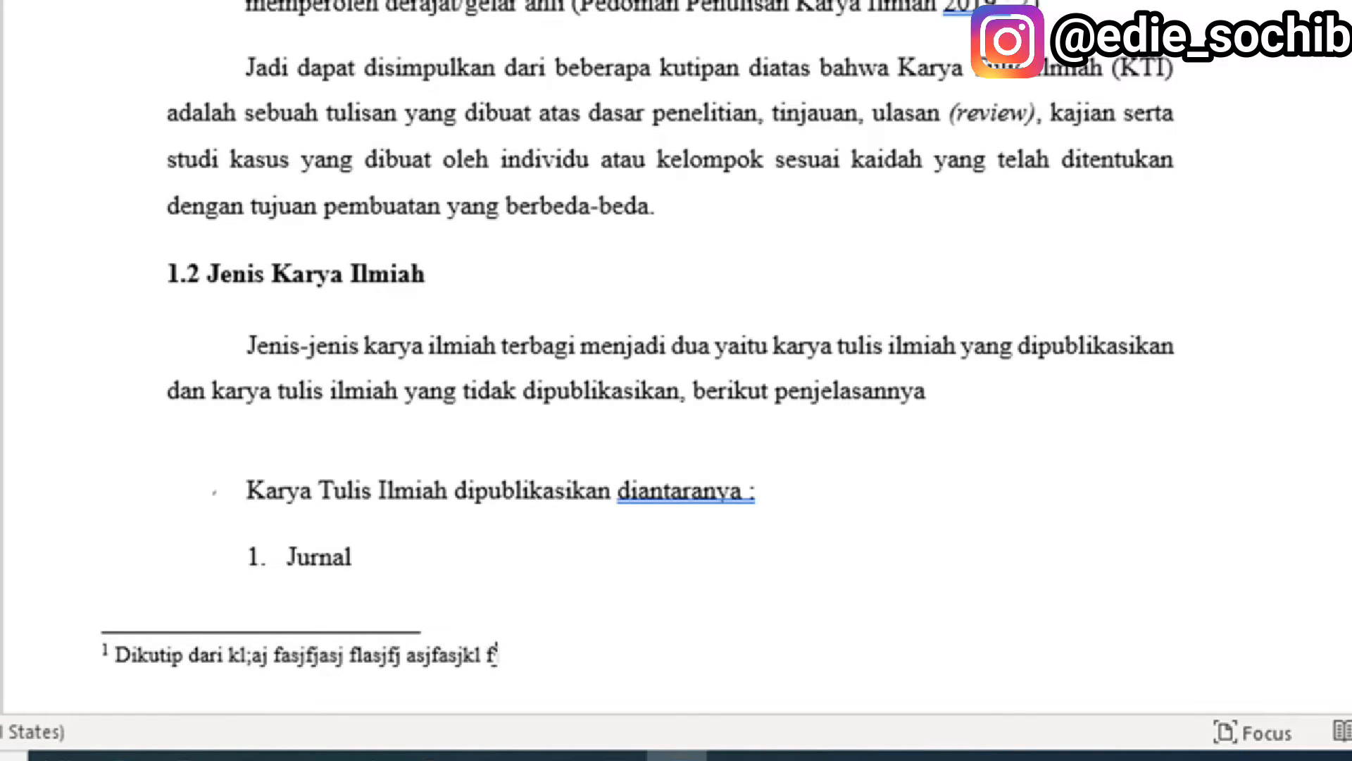
{"action": "type", "text": "jasklfj kls jfklsjklf jsklajfkljkl faslj fl asjklfjasl jfl; asjf"}
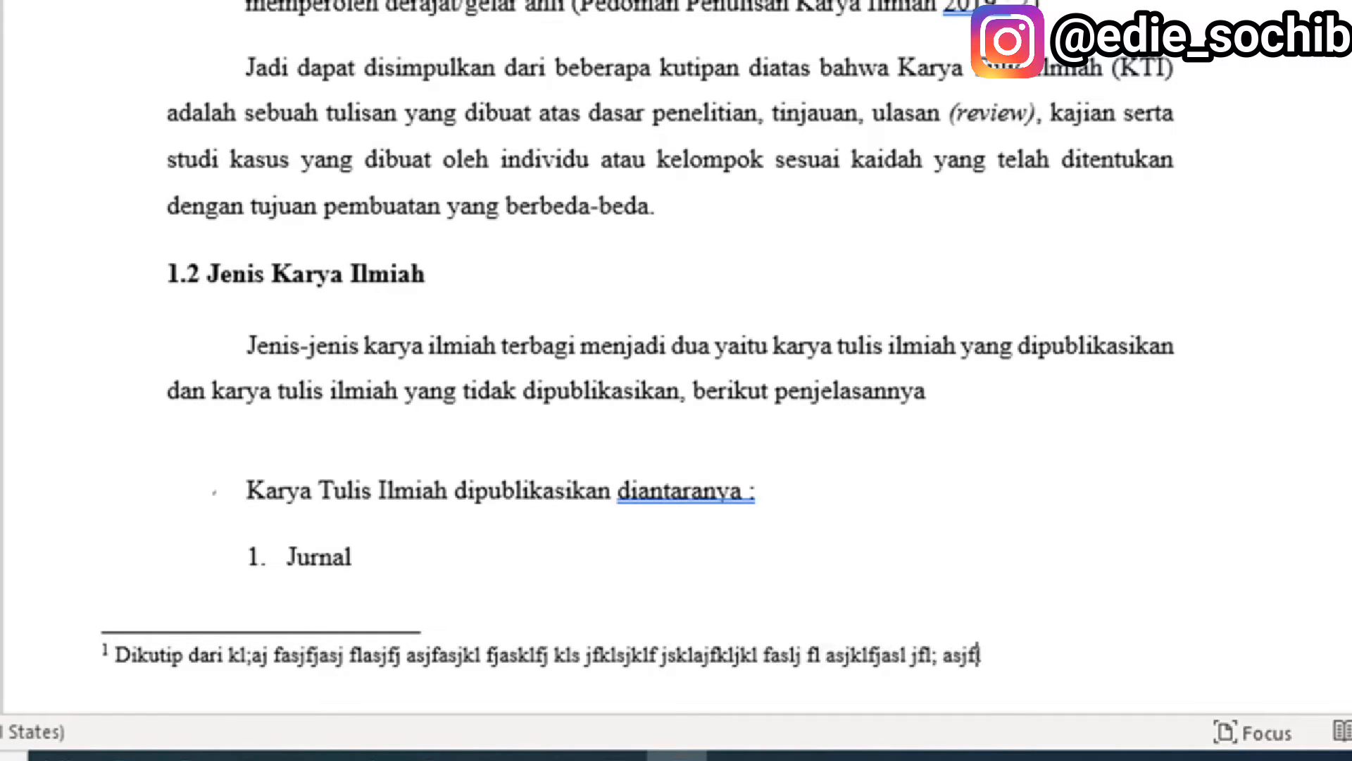
{"action": "type", "text": "ljasklf jklasj flasjklf jasl jfasj fklslf"}
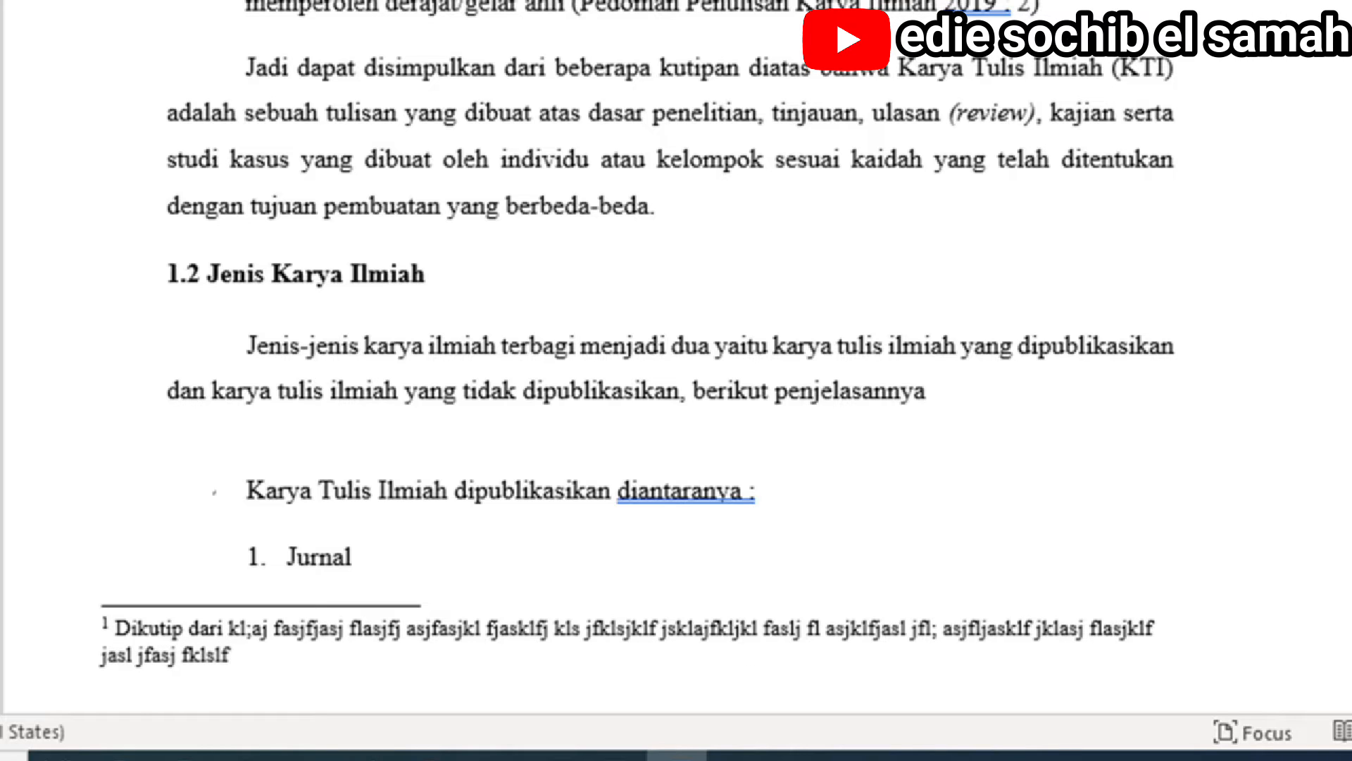
{"action": "scroll", "coordinate": [655, 366], "scroll_direction": "up", "scroll_amount": 5}
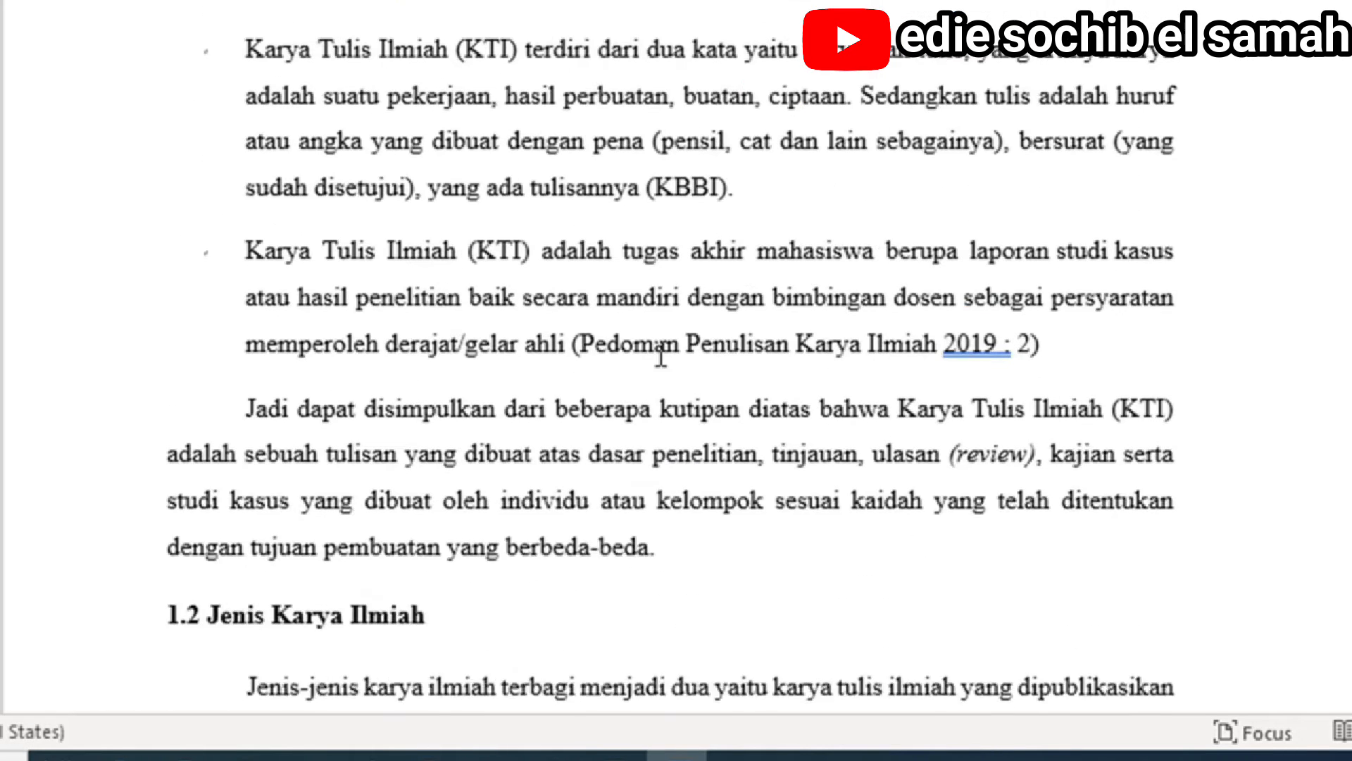
{"action": "left_click", "coordinate": [524, 44]}
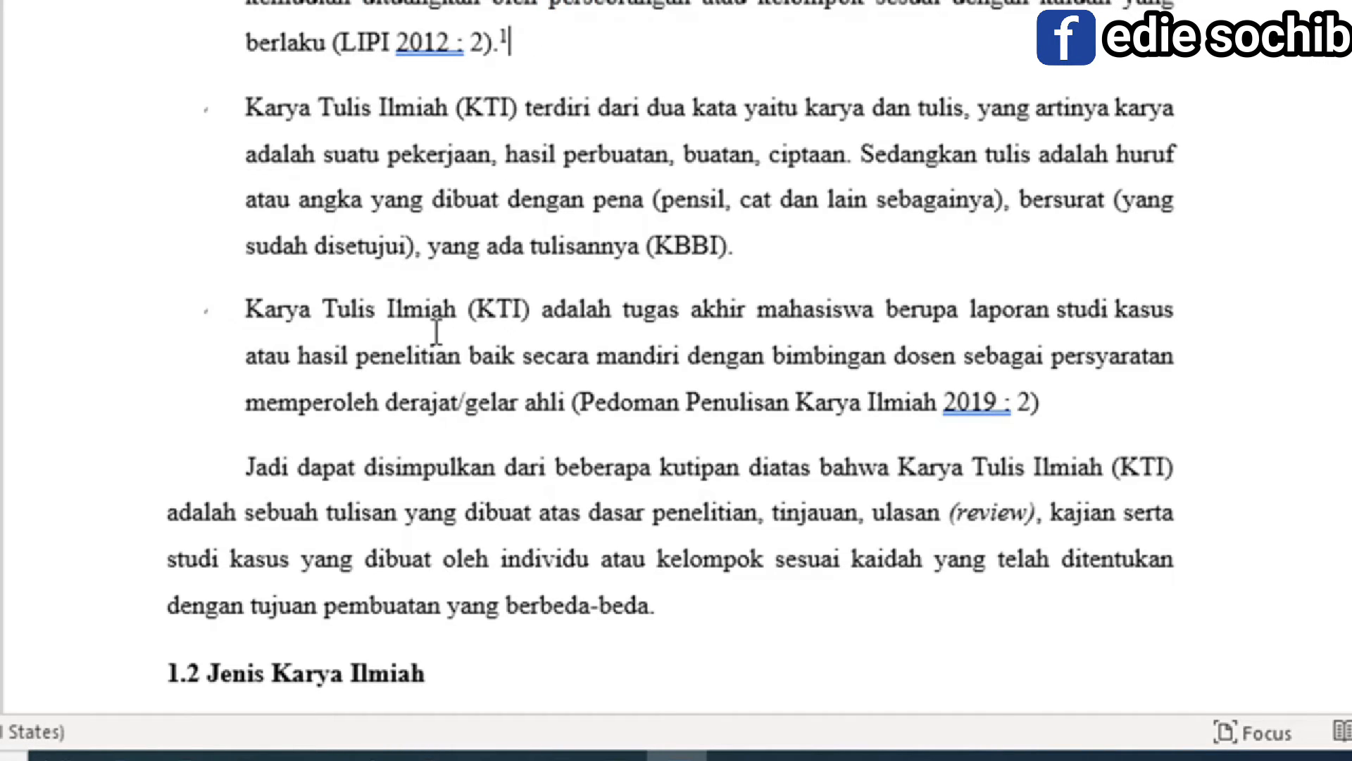
{"action": "scroll", "coordinate": [436, 332], "scroll_direction": "down", "scroll_amount": 5}
{"action": "scroll", "coordinate": [430, 336], "scroll_direction": "down", "scroll_amount": 2}
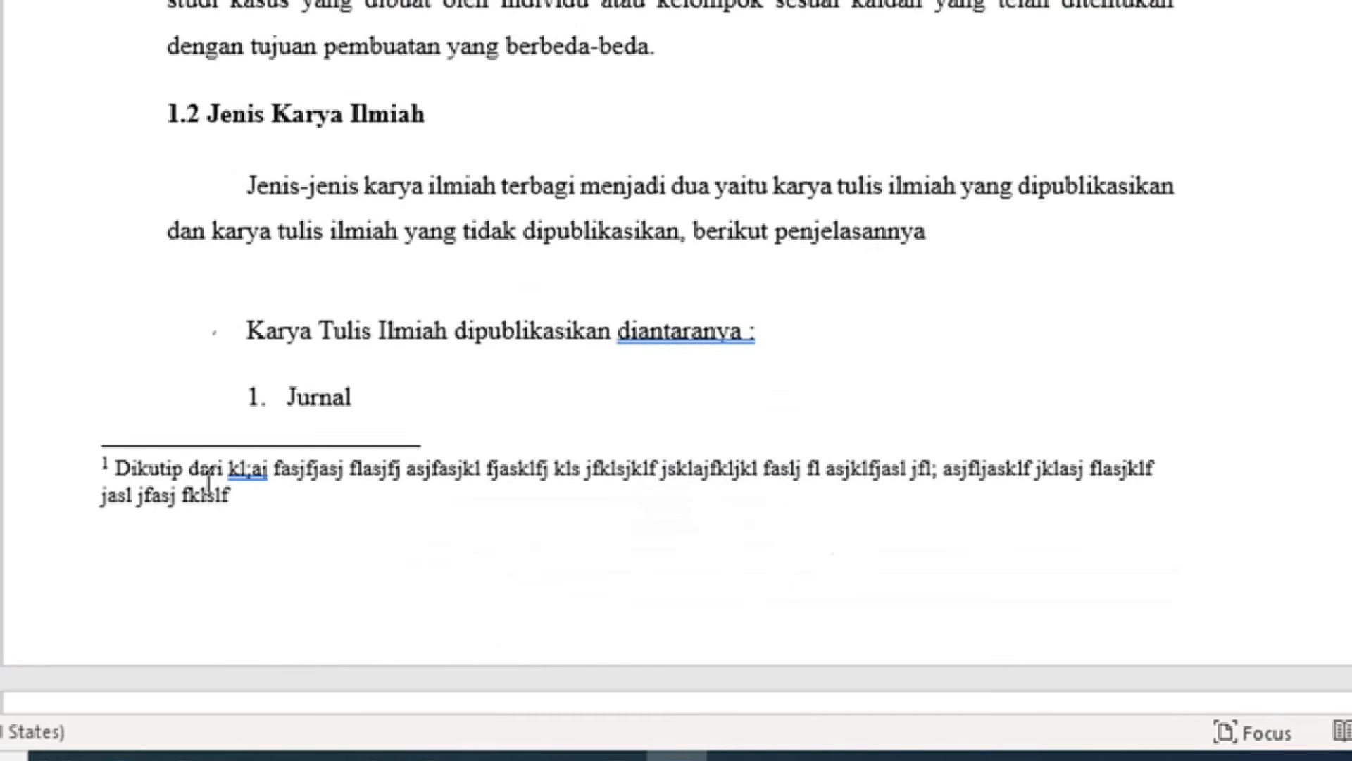
{"action": "scroll", "coordinate": [447, 184], "scroll_direction": "up", "scroll_amount": 9}
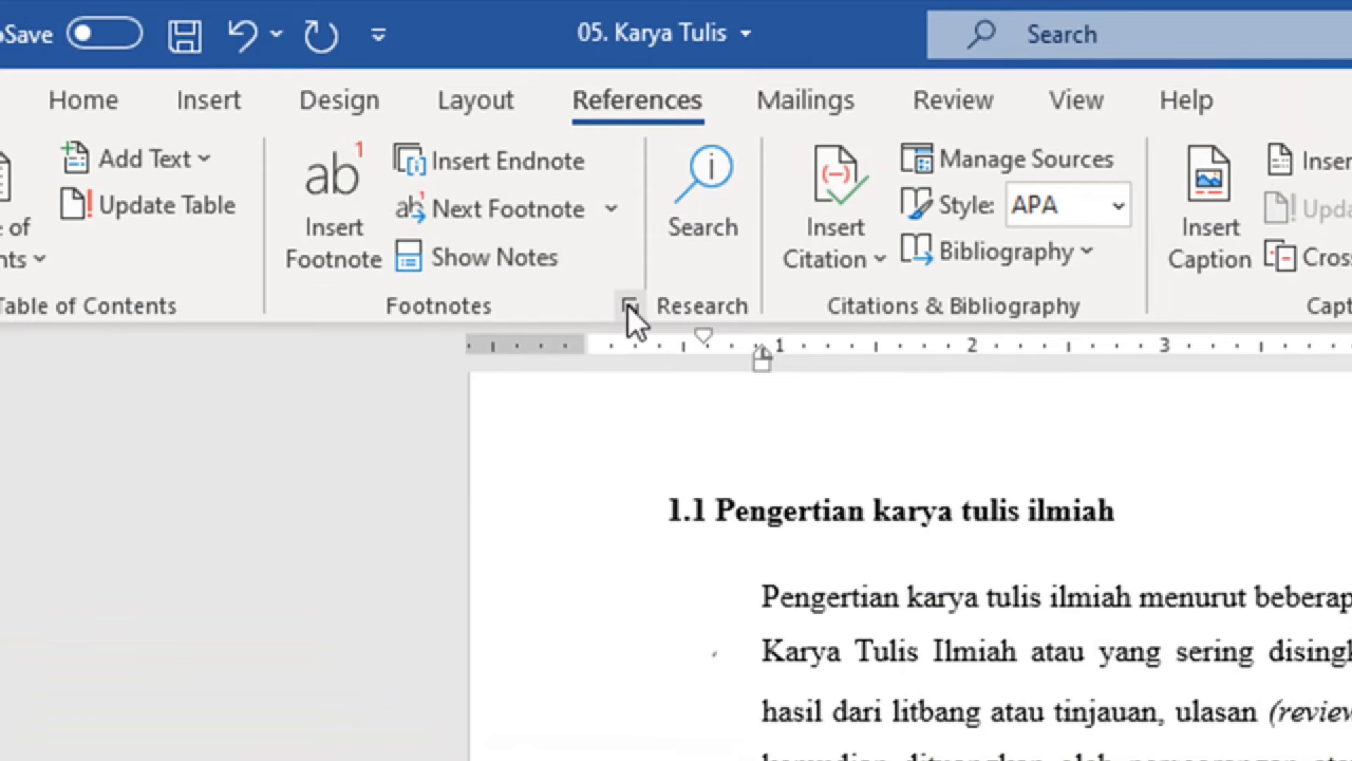
Insert footnote 2 after the Pedoman Penulisan Karya Ilmiah 2019 citation with placeholder text 'Lkj lkasj fljasl...'.
{"action": "left_click", "coordinate": [628, 306]}
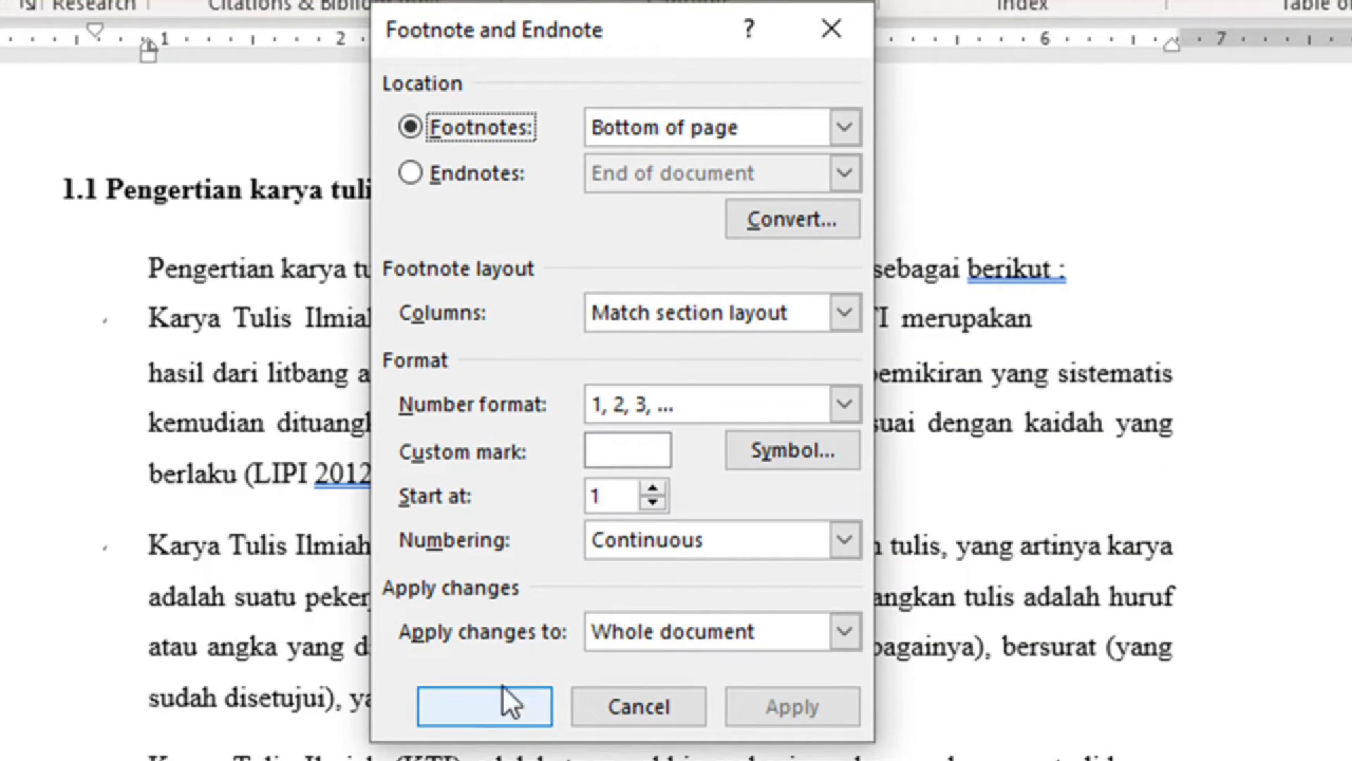
{"action": "left_click", "coordinate": [508, 708]}
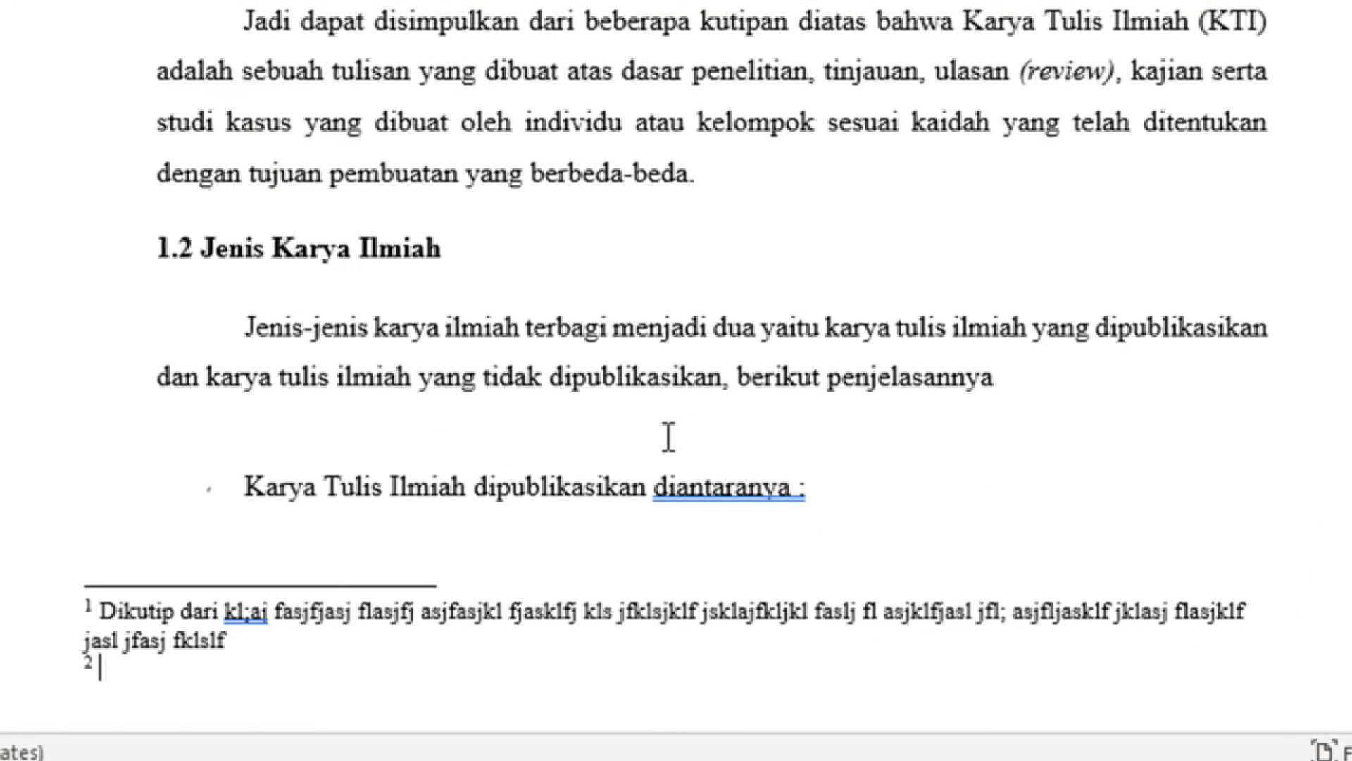
{"action": "type", "text": "Lkj lkasj fljasl fjasj fljasfj lasj fklaj"}
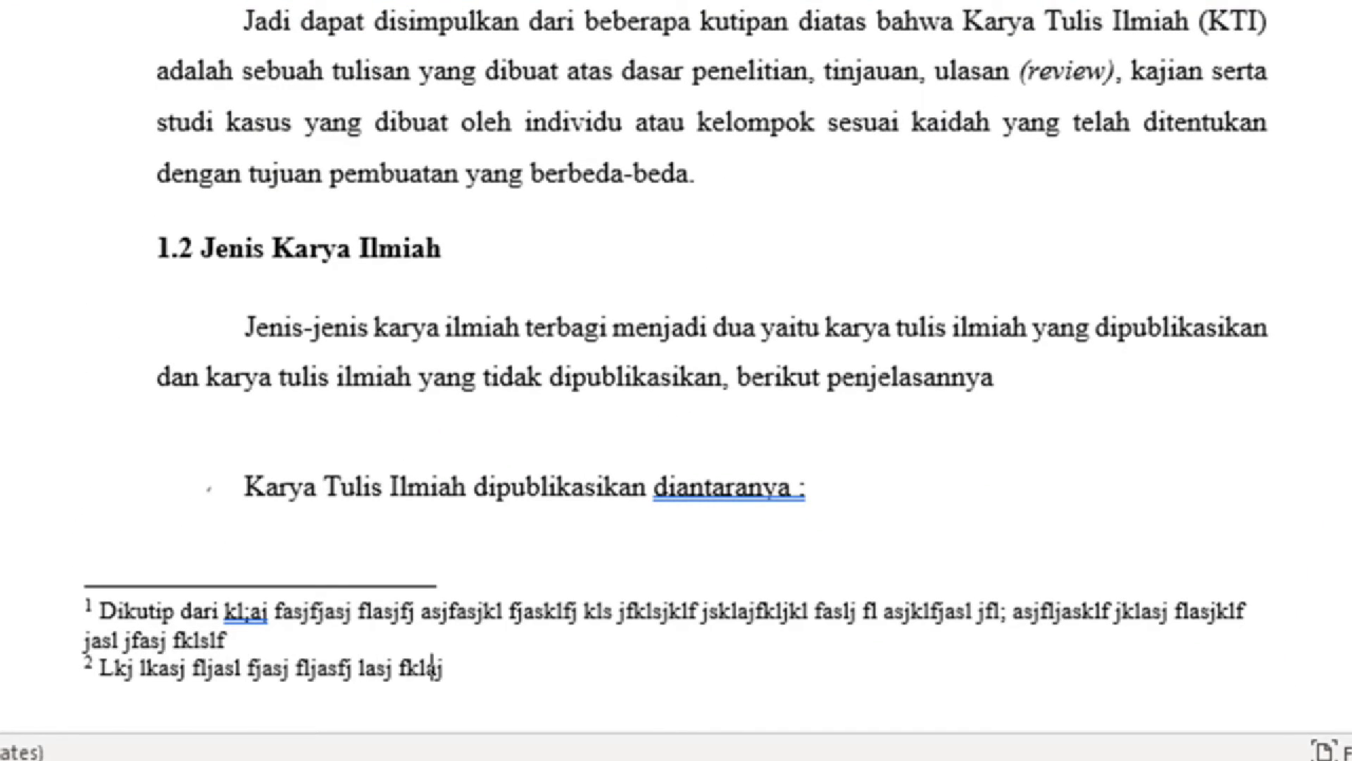
{"action": "type", "text": "sfjaskljflasjlfaskljfj"}
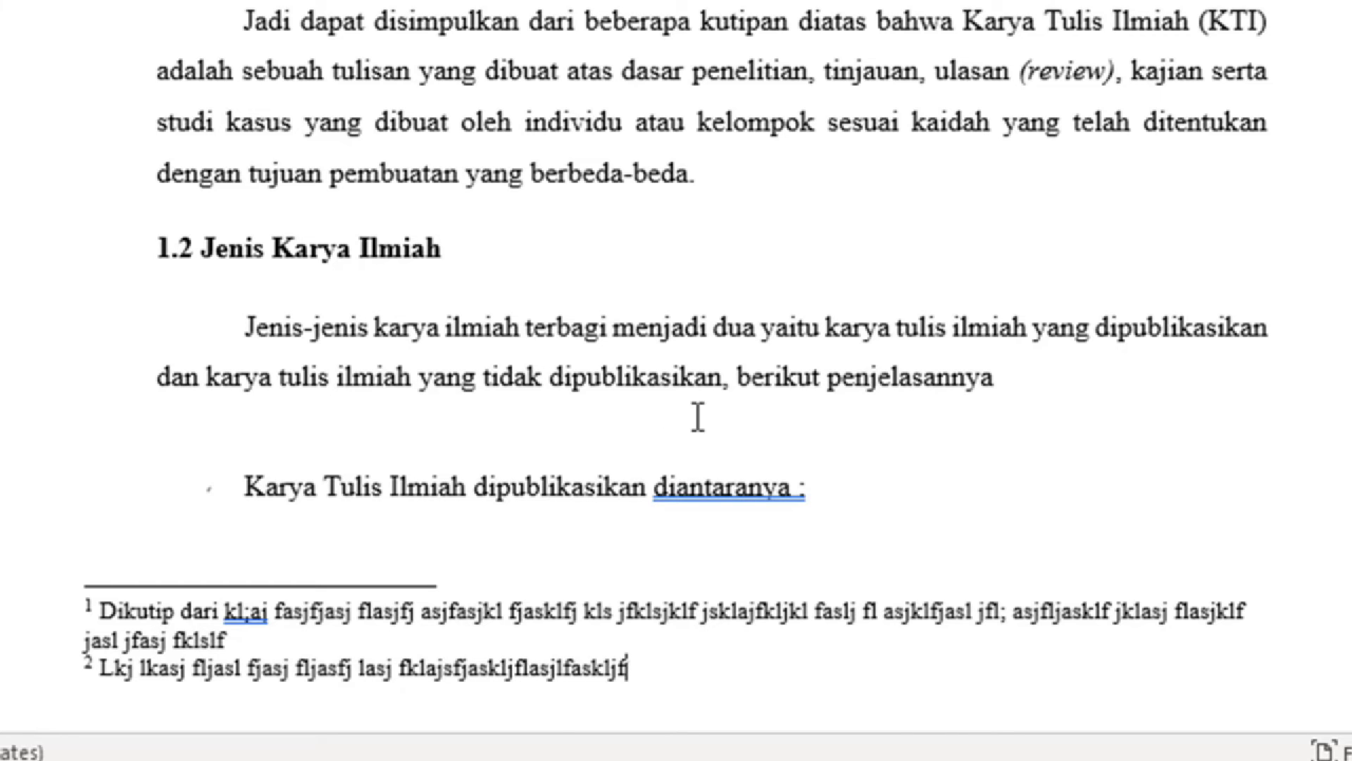
{"action": "scroll", "coordinate": [761, 426], "scroll_direction": "up", "scroll_amount": 6}
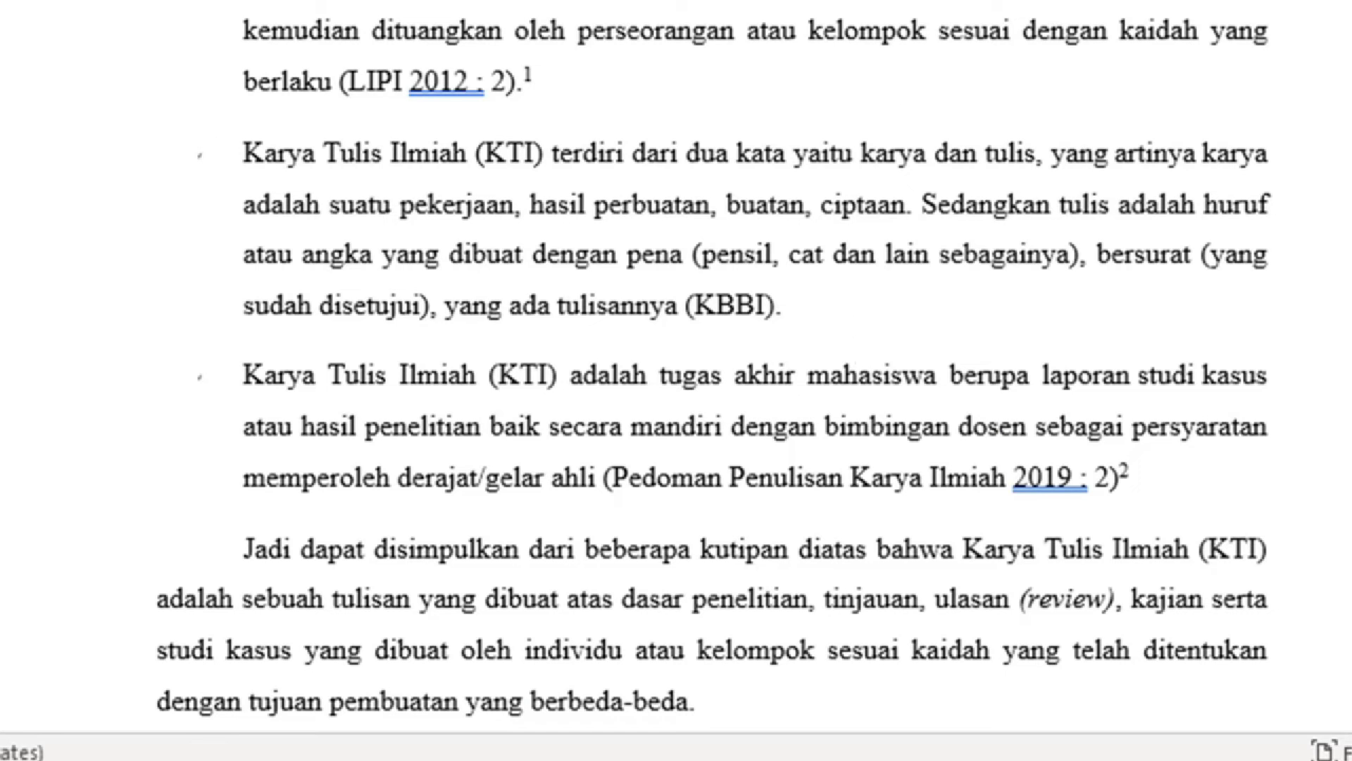
Delete the footnote mark after the LIPI 2012 : 2 citation, leaving the Pedoman note renumbered 1.
{"action": "left_click", "coordinate": [551, 79]}
{"action": "key", "text": "BackSpace"}
{"action": "key", "text": "BackSpace"}
{"action": "key", "text": "BackSpace"}
{"action": "key", "text": "BackSpace"}
{"action": "scroll", "coordinate": [1198, 528], "scroll_direction": "down", "scroll_amount": 4}
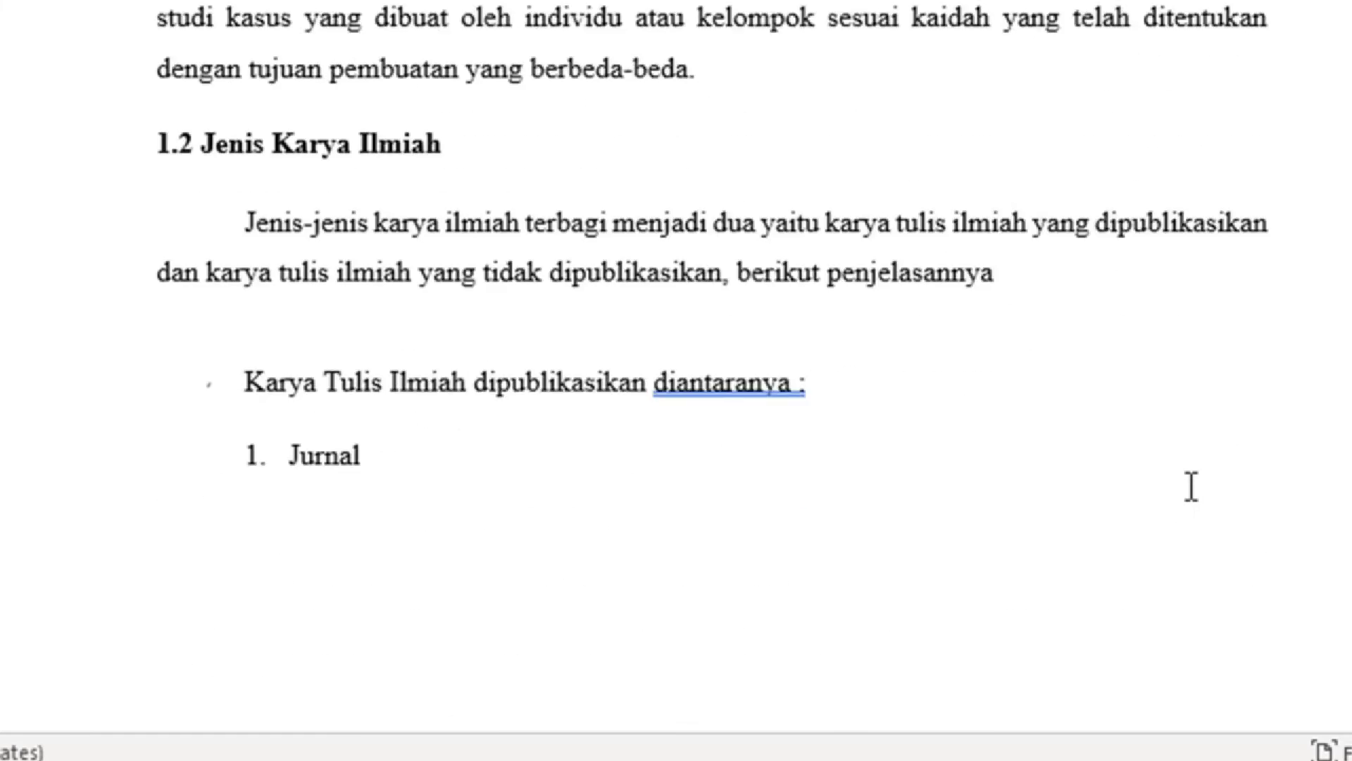
{"action": "scroll", "coordinate": [1190, 487], "scroll_direction": "down", "scroll_amount": 2}
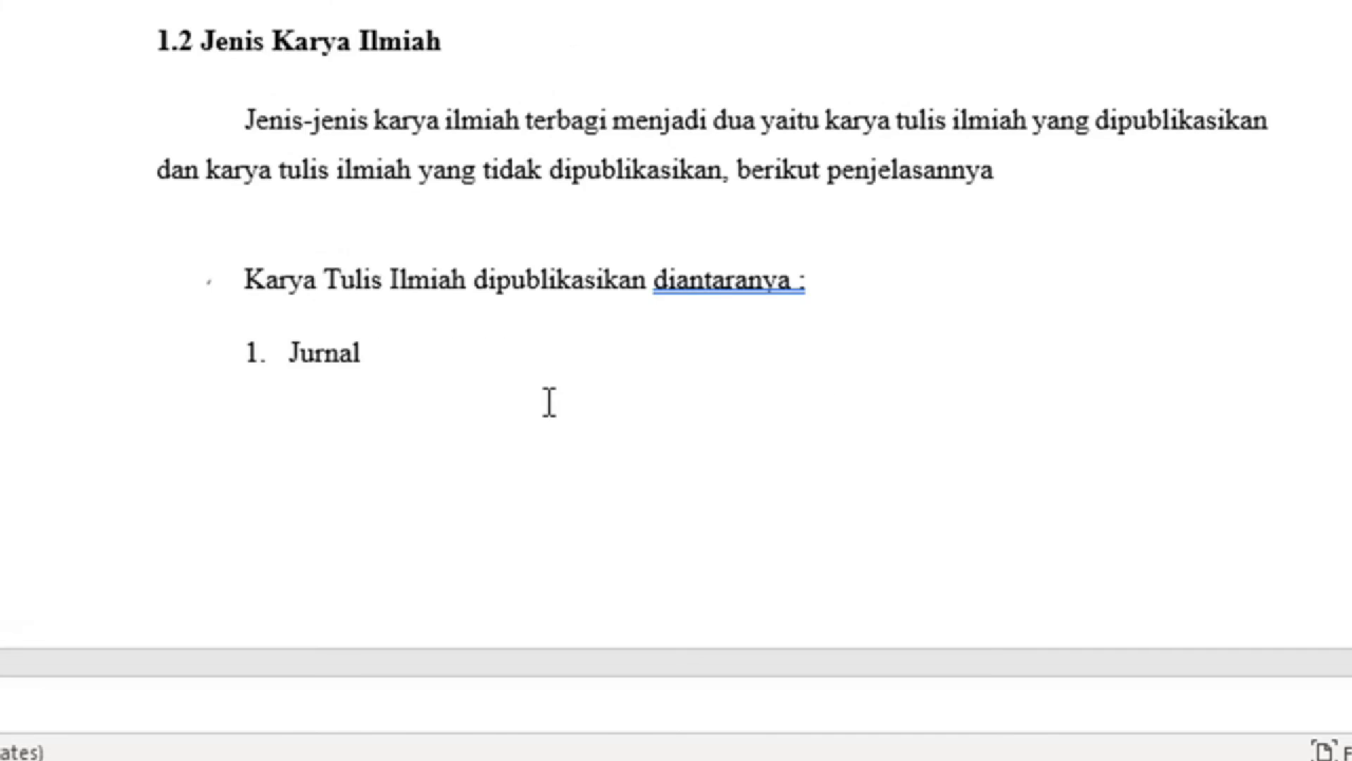
{"action": "scroll", "coordinate": [550, 403], "scroll_direction": "up", "scroll_amount": 10}
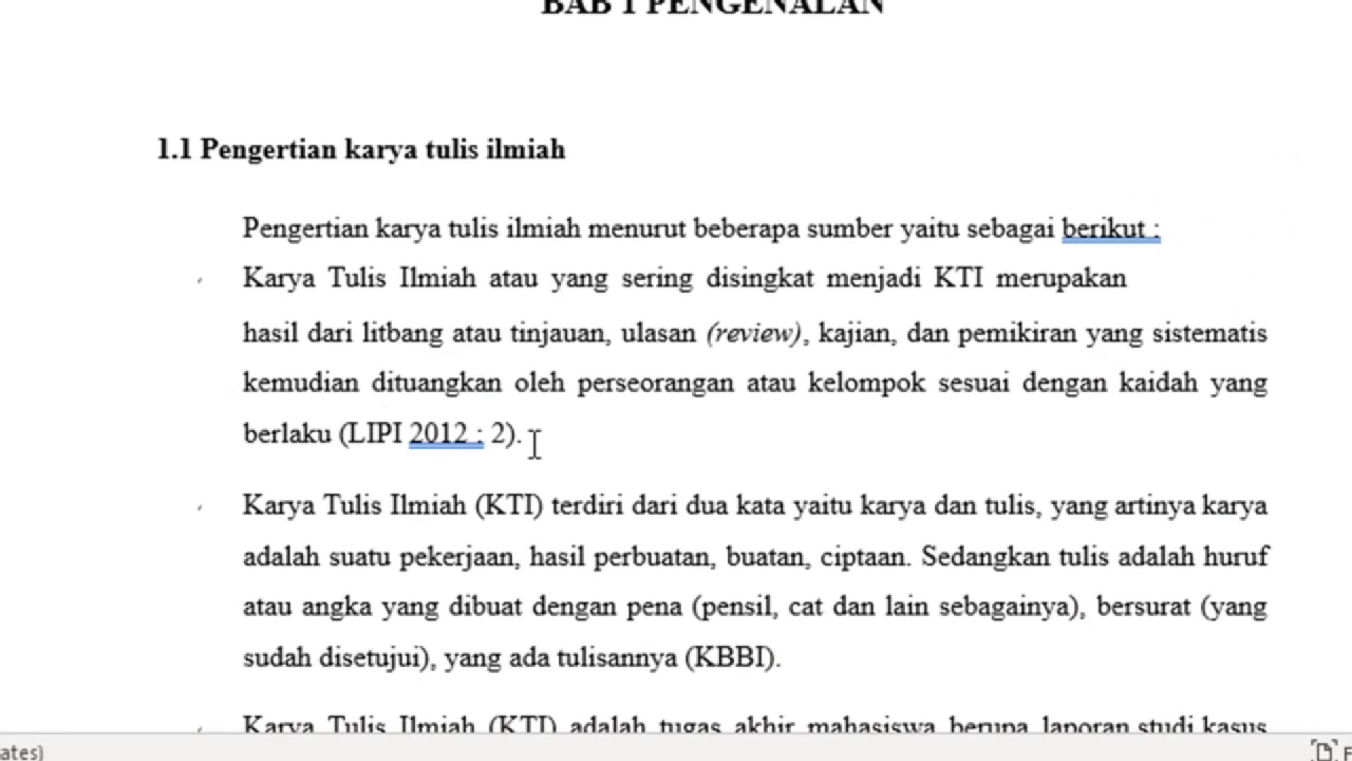
{"action": "left_click", "coordinate": [775, 445]}
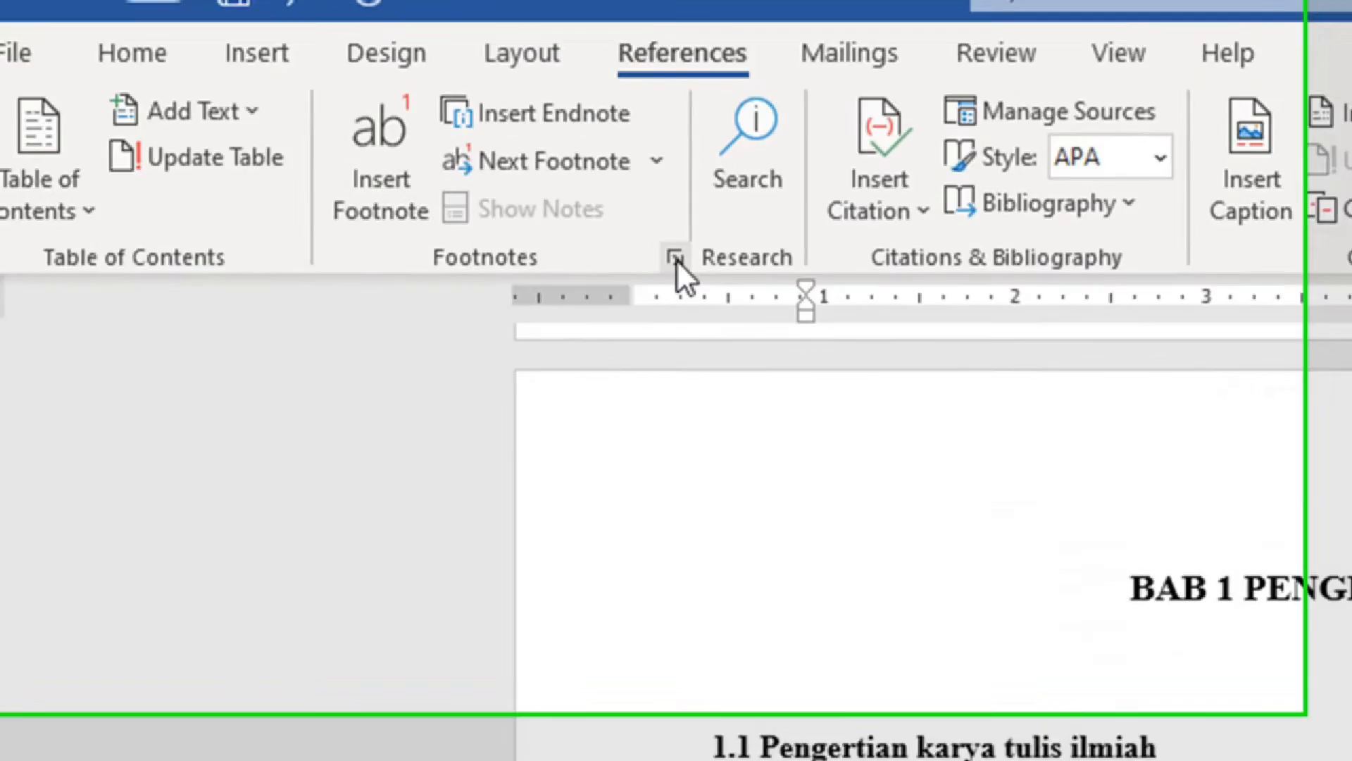
Insert an endnote with 1, 2, 3 numbering after the LIPI 2012 citation.
{"action": "left_click", "coordinate": [674, 262]}
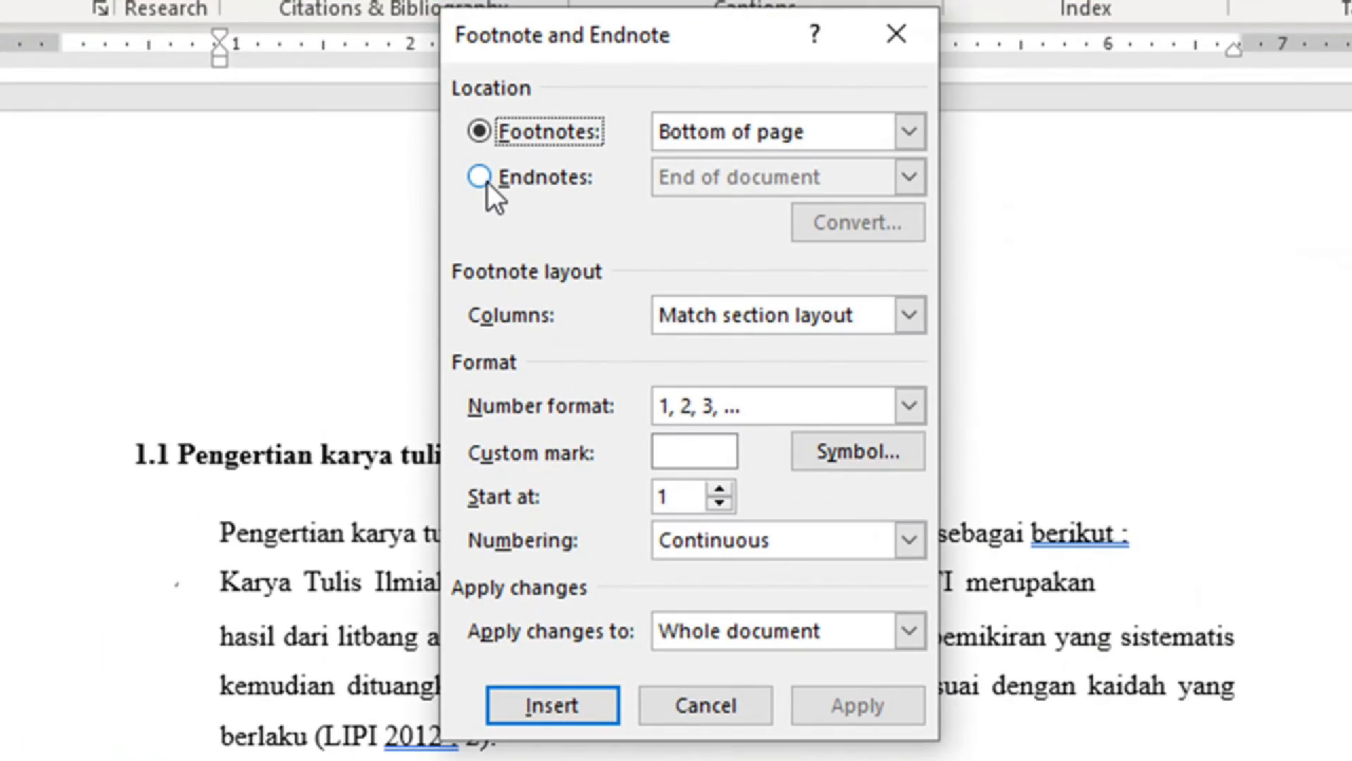
{"action": "left_click", "coordinate": [1023, 436]}
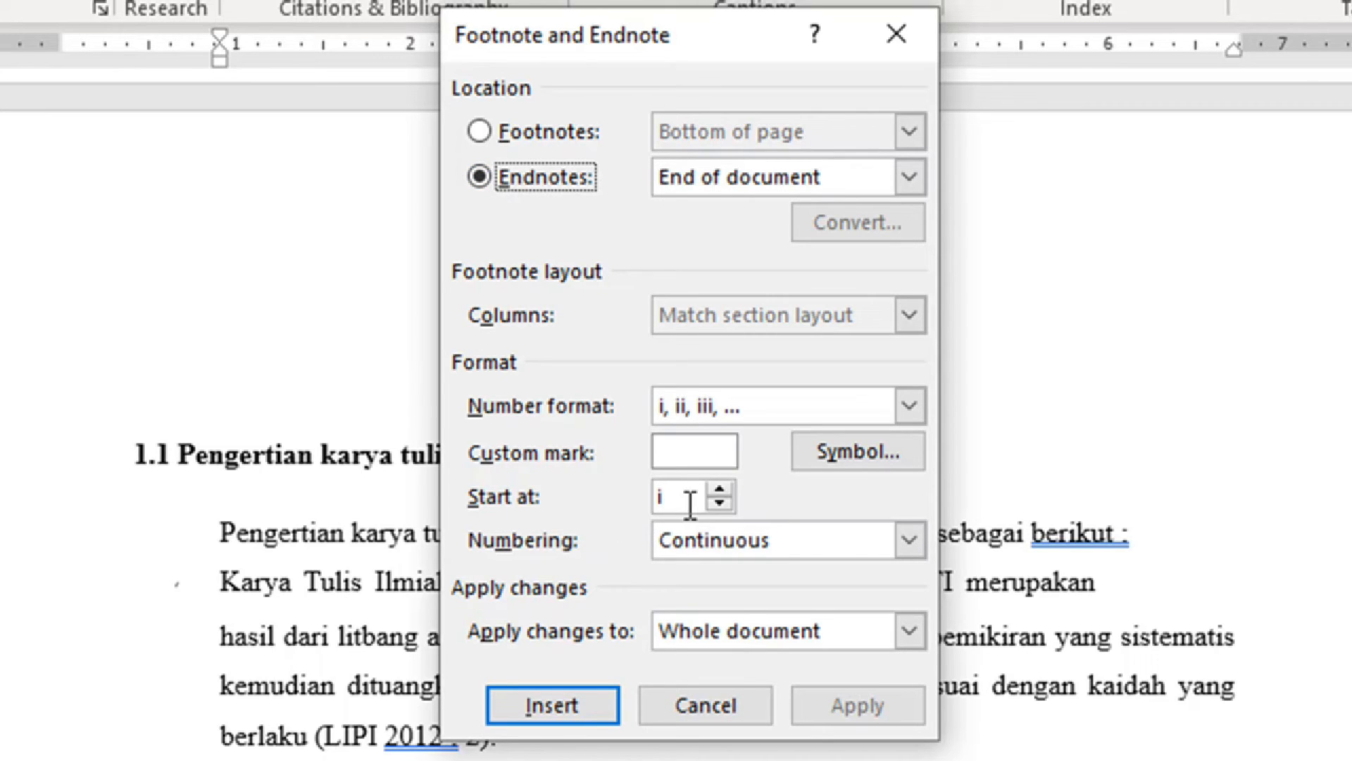
{"action": "left_click", "coordinate": [910, 405]}
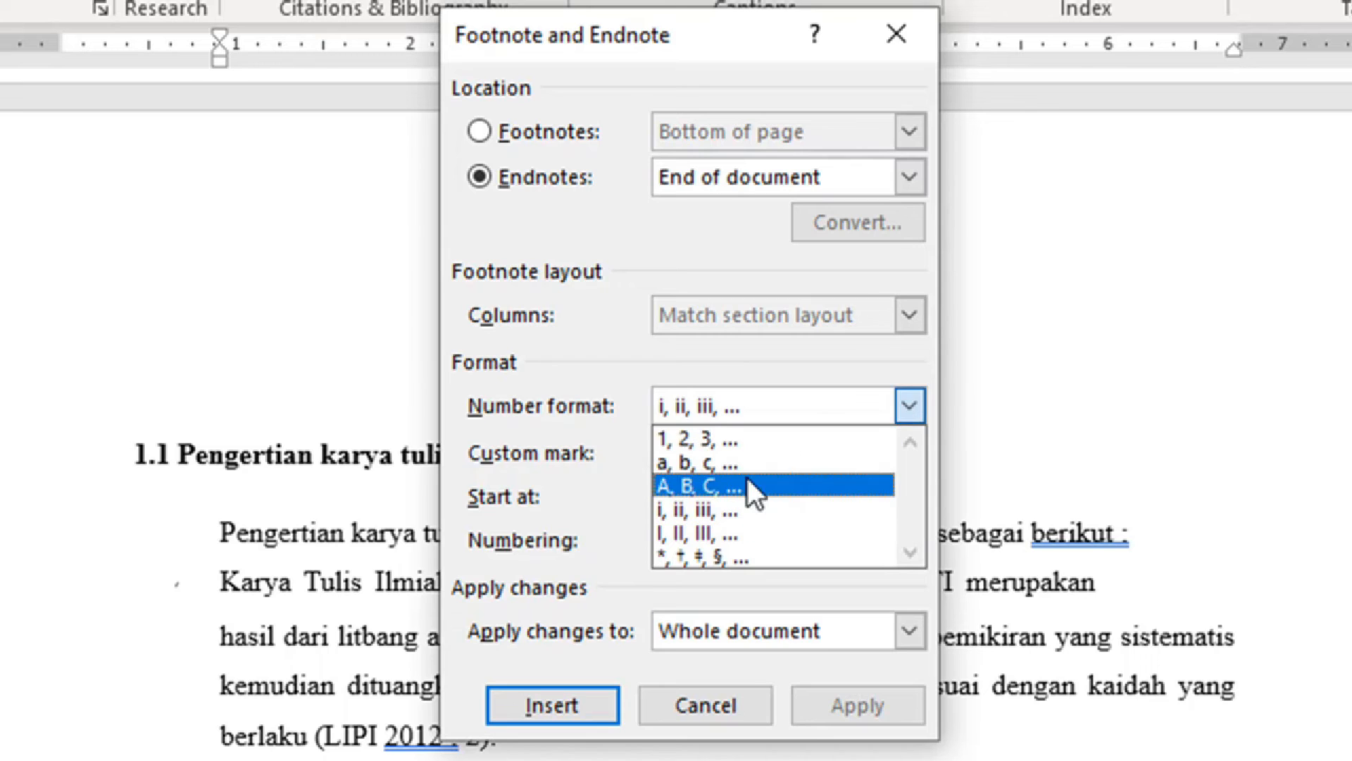
{"action": "left_click", "coordinate": [751, 441]}
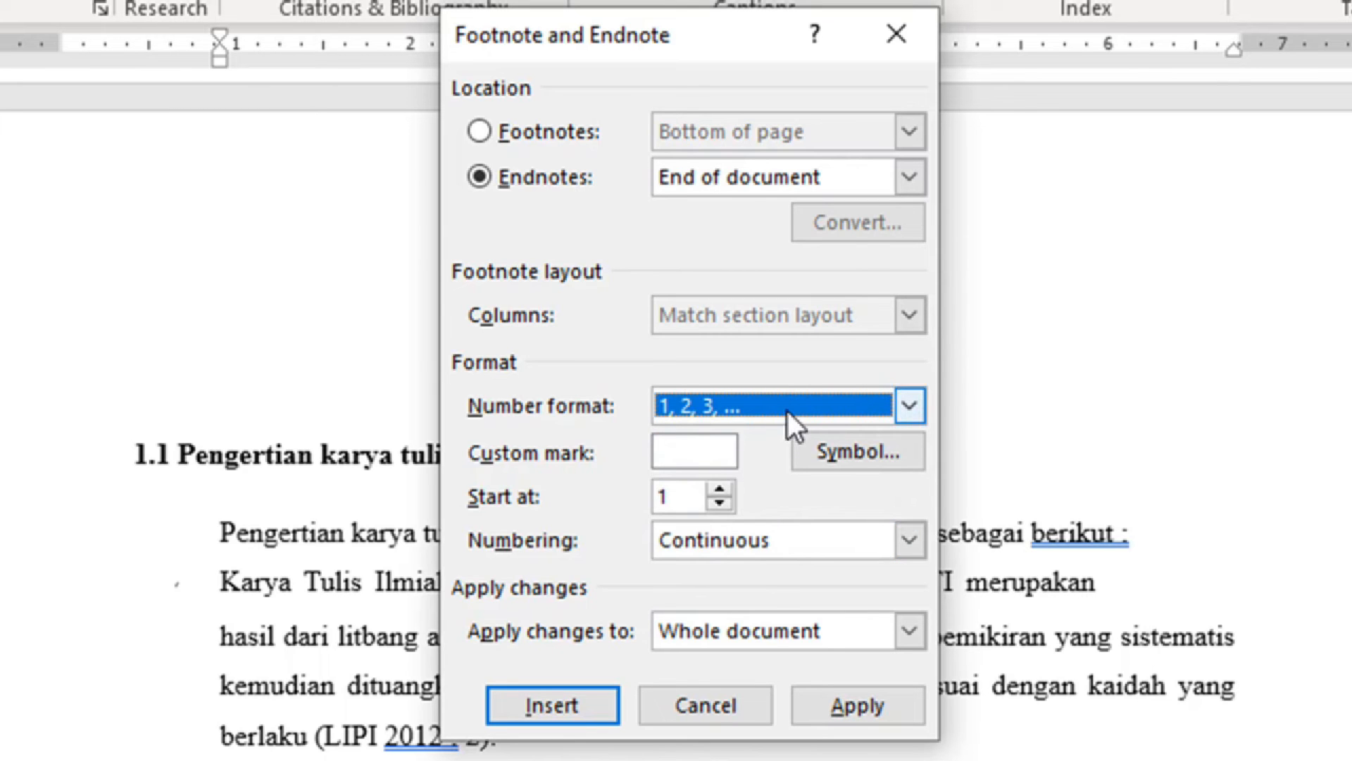
{"action": "left_click", "coordinate": [556, 707]}
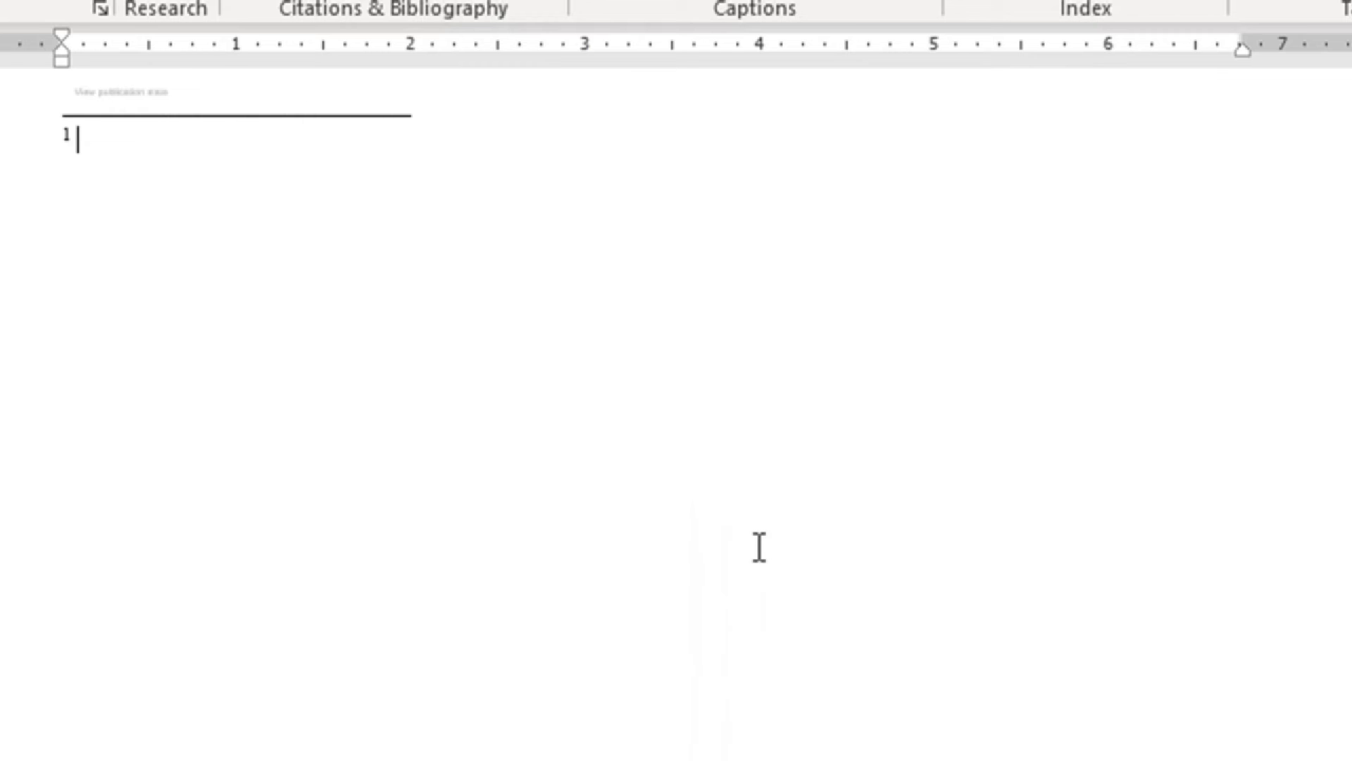
Fill endnote 1 with placeholder filler text.
{"action": "type", "text": "Jklashf klasjhfk hasjkf hasjkh fjkashjkf hasjkf"}
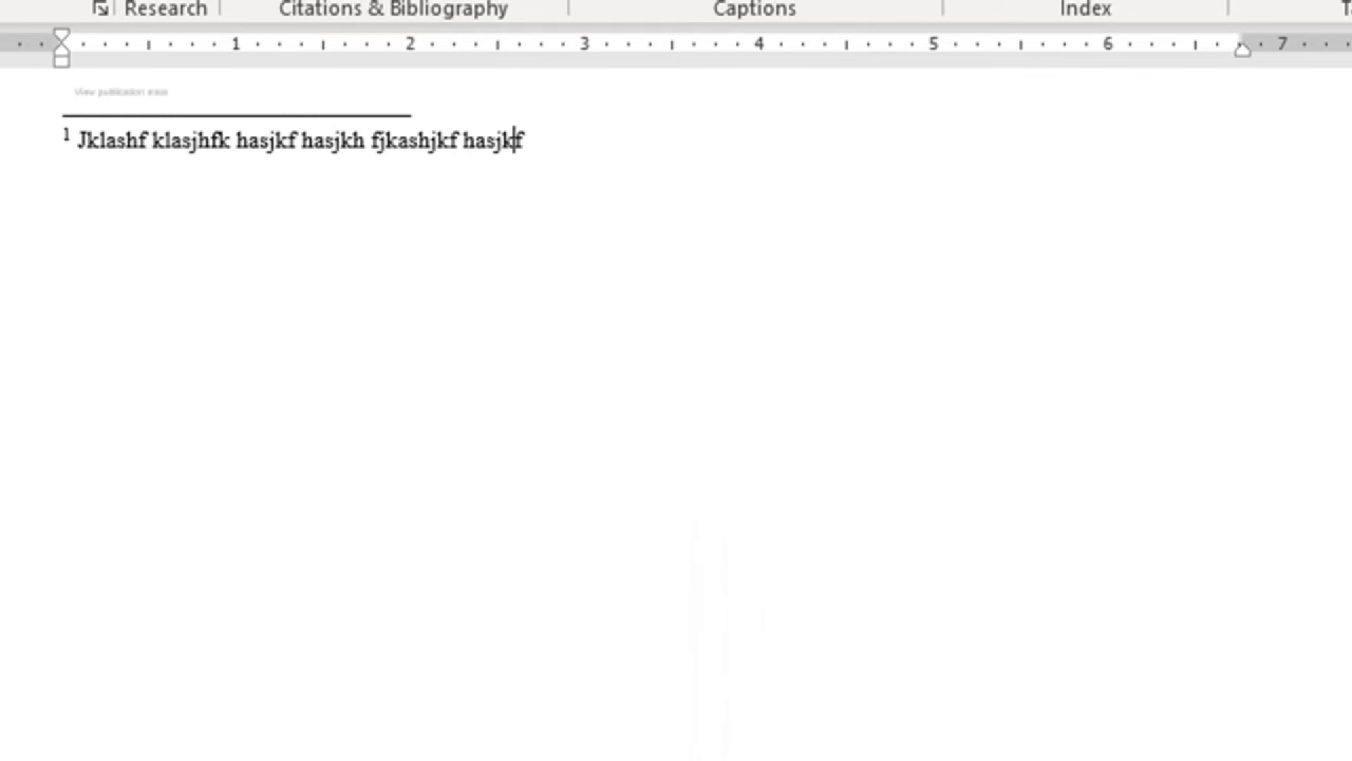
{"action": "type", "text": "h jkshjkfashjkf hjkash fjkasf"}
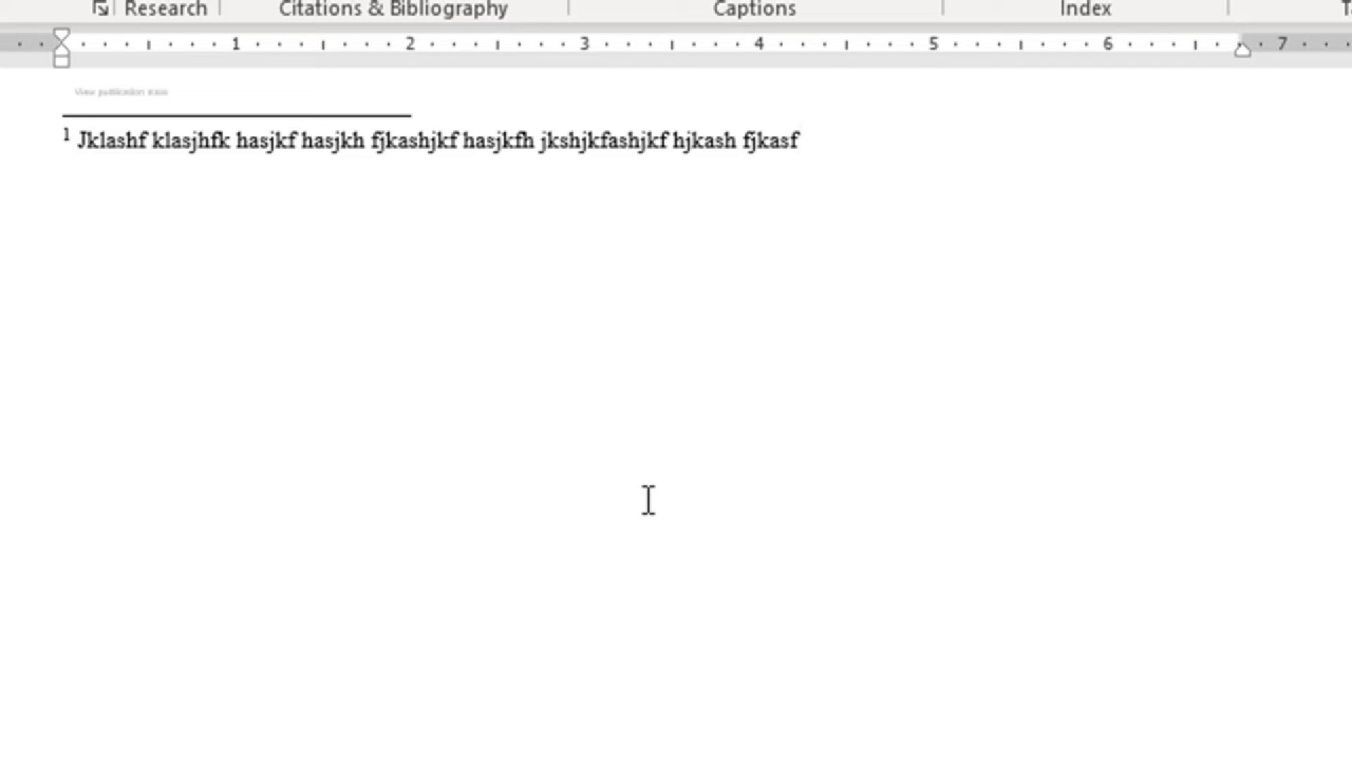
{"action": "scroll", "coordinate": [648, 500], "scroll_direction": "up", "scroll_amount": 5}
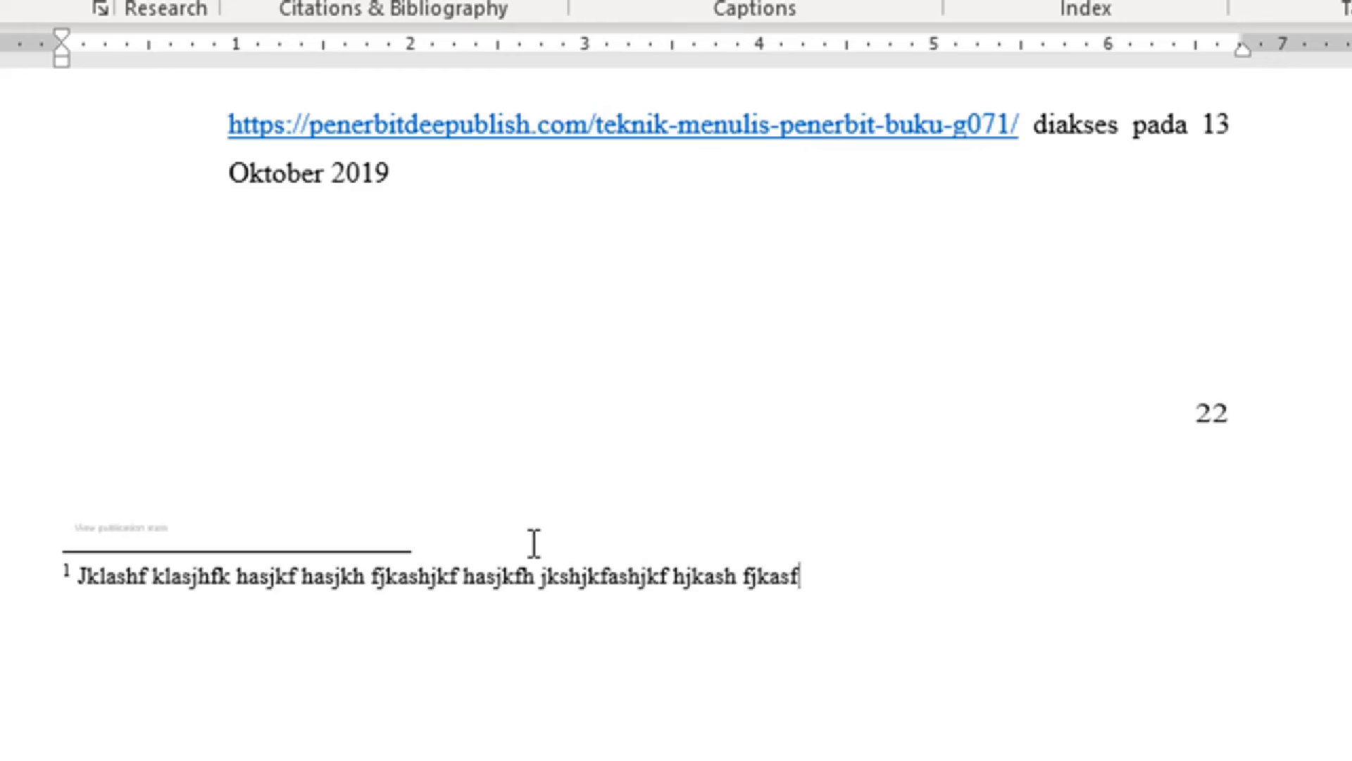
{"action": "scroll", "coordinate": [531, 539], "scroll_direction": "up", "scroll_amount": 8}
{"action": "scroll", "coordinate": [534, 527], "scroll_direction": "up", "scroll_amount": 10}
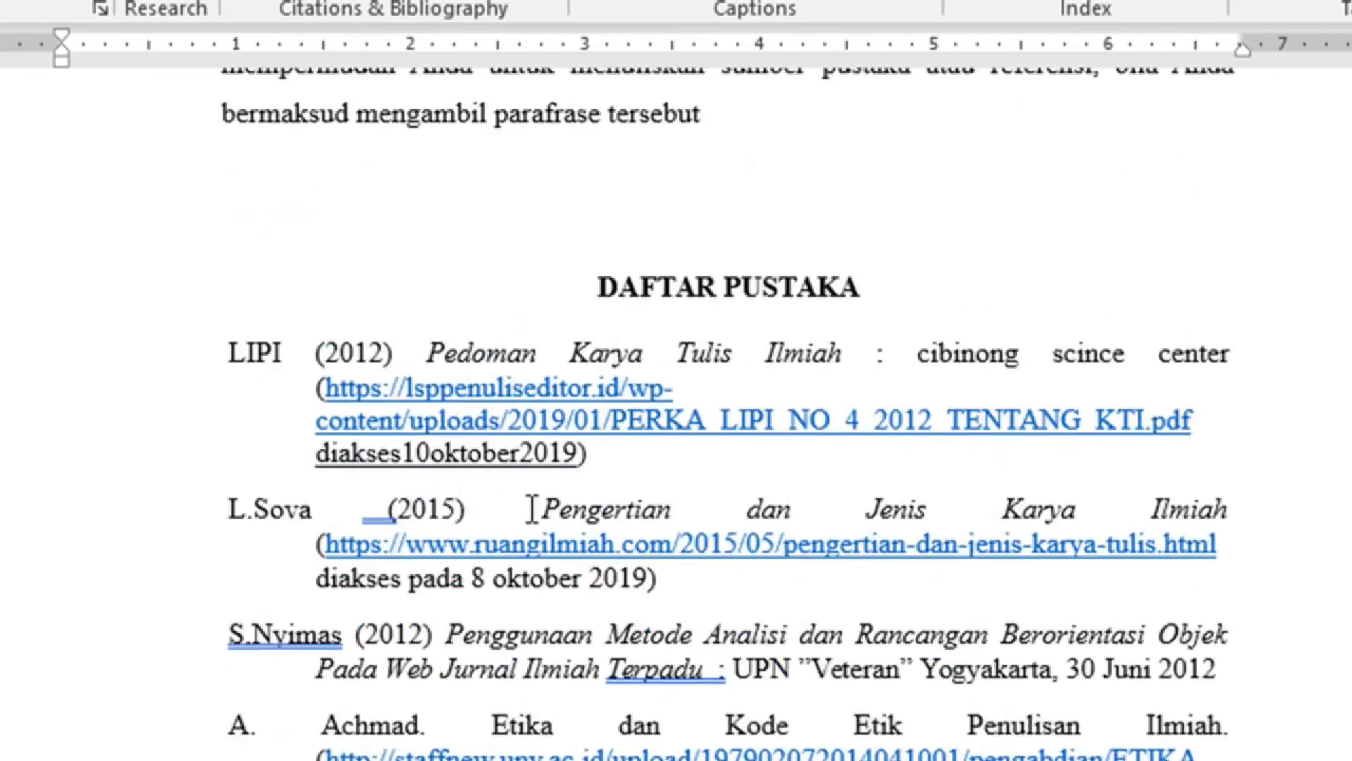
{"action": "scroll", "coordinate": [531, 450], "scroll_direction": "up", "scroll_amount": 15}
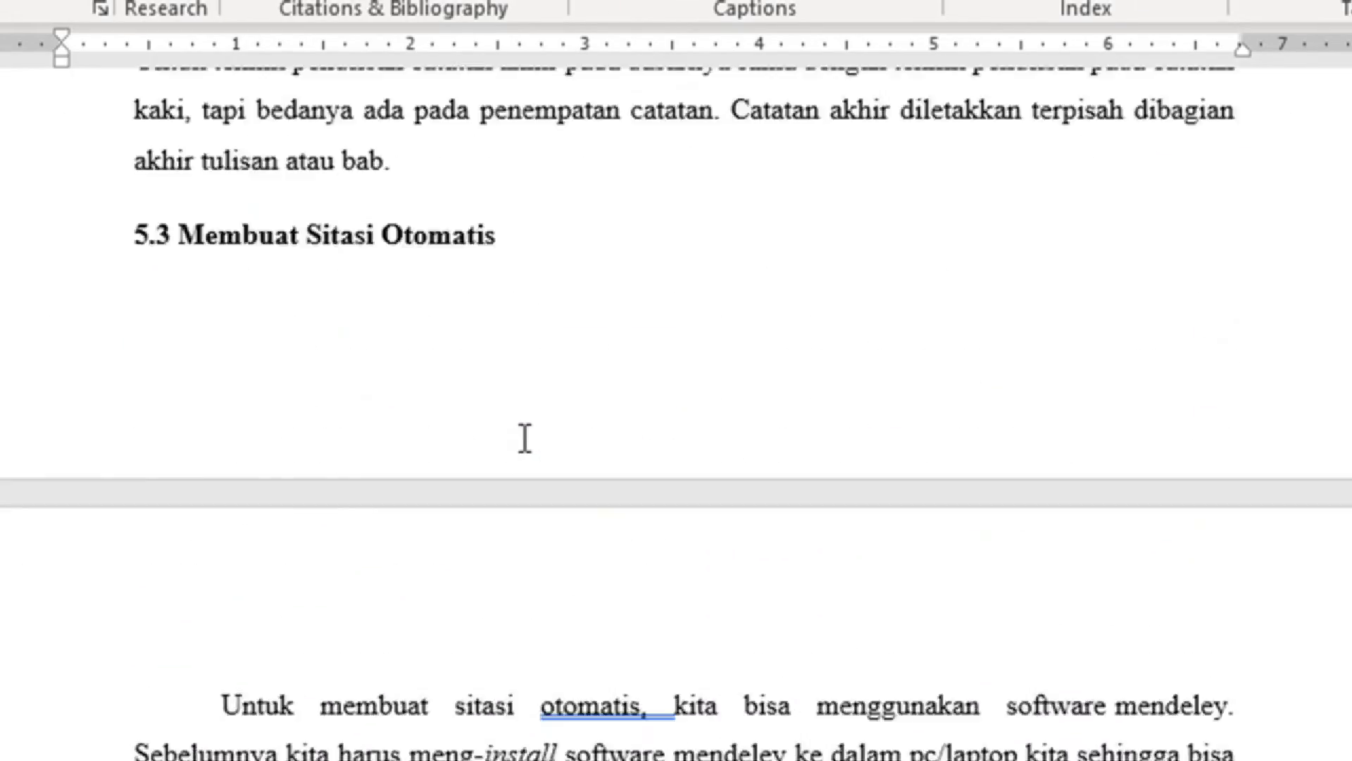
Return to the top of the document and scroll down to section 1.1.
{"action": "key", "text": "ctrl+Home"}
{"action": "scroll", "coordinate": [792, 521], "scroll_direction": "down", "scroll_amount": 10}
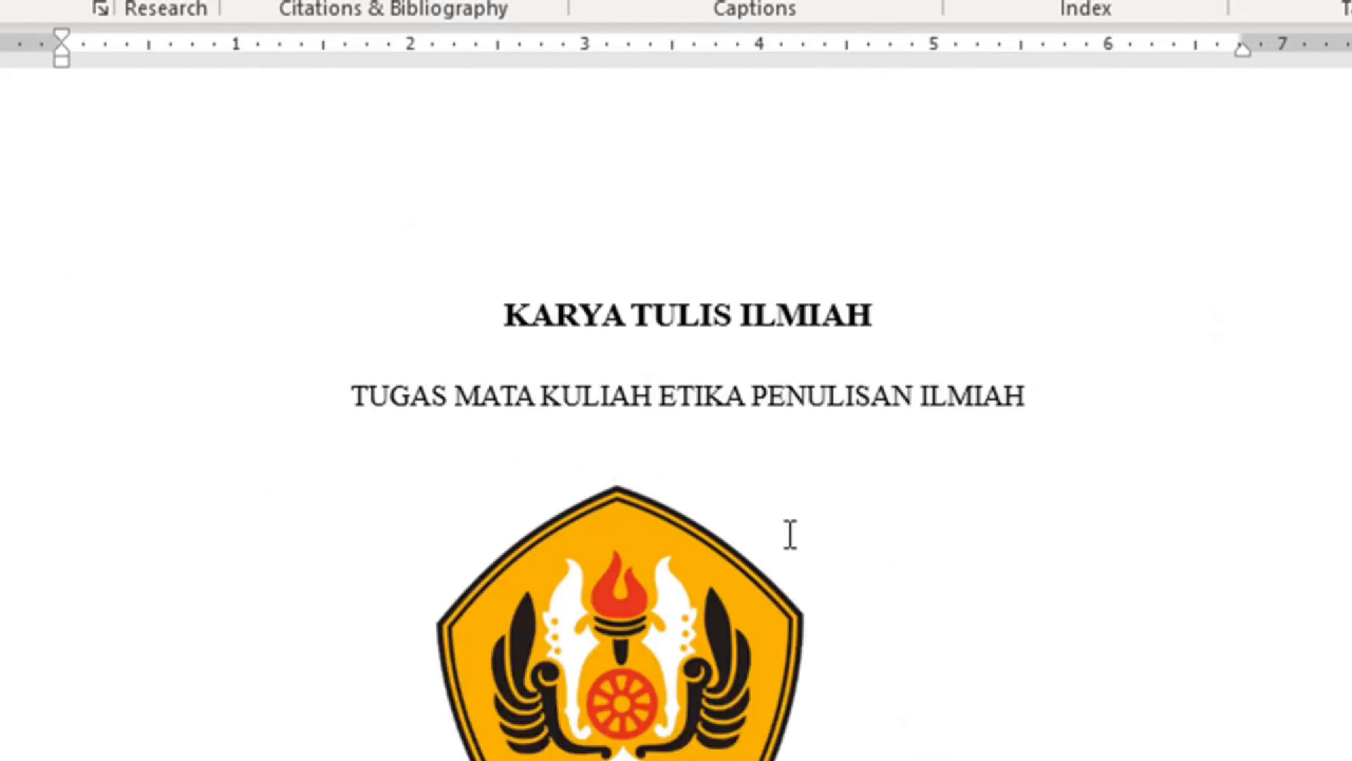
{"action": "scroll", "coordinate": [774, 520], "scroll_direction": "down", "scroll_amount": 10}
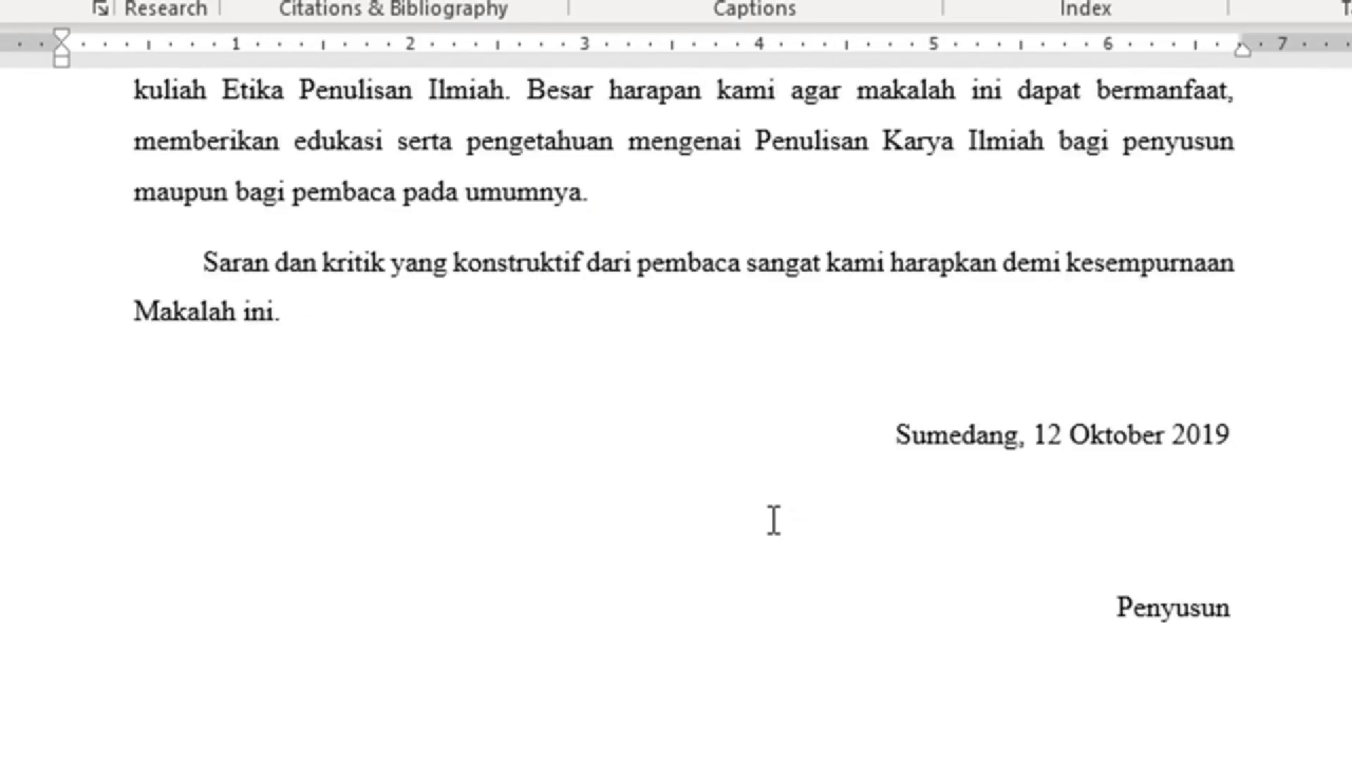
{"action": "scroll", "coordinate": [775, 521], "scroll_direction": "down", "scroll_amount": 15}
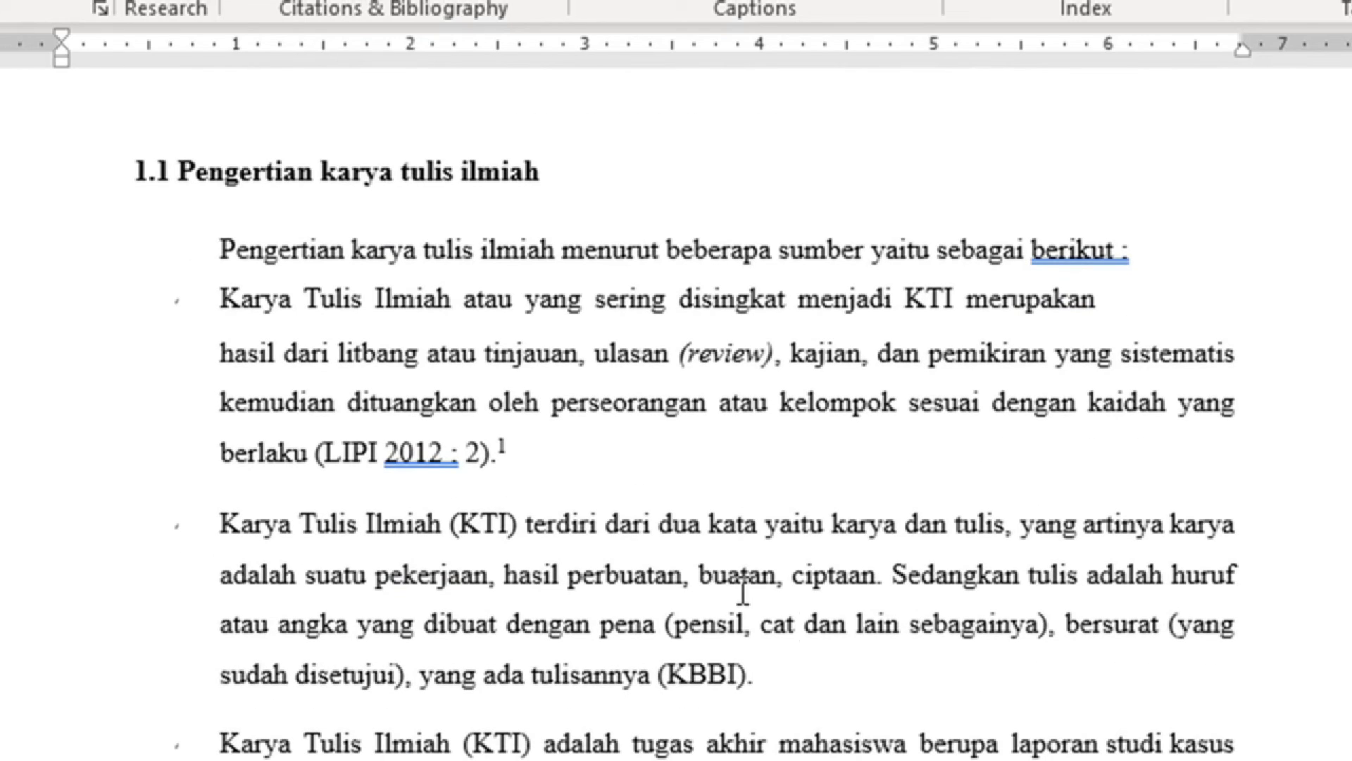
Insert endnote 2 after the (KBBI). sentence and fill it with placeholder text.
{"action": "left_click", "coordinate": [815, 681]}
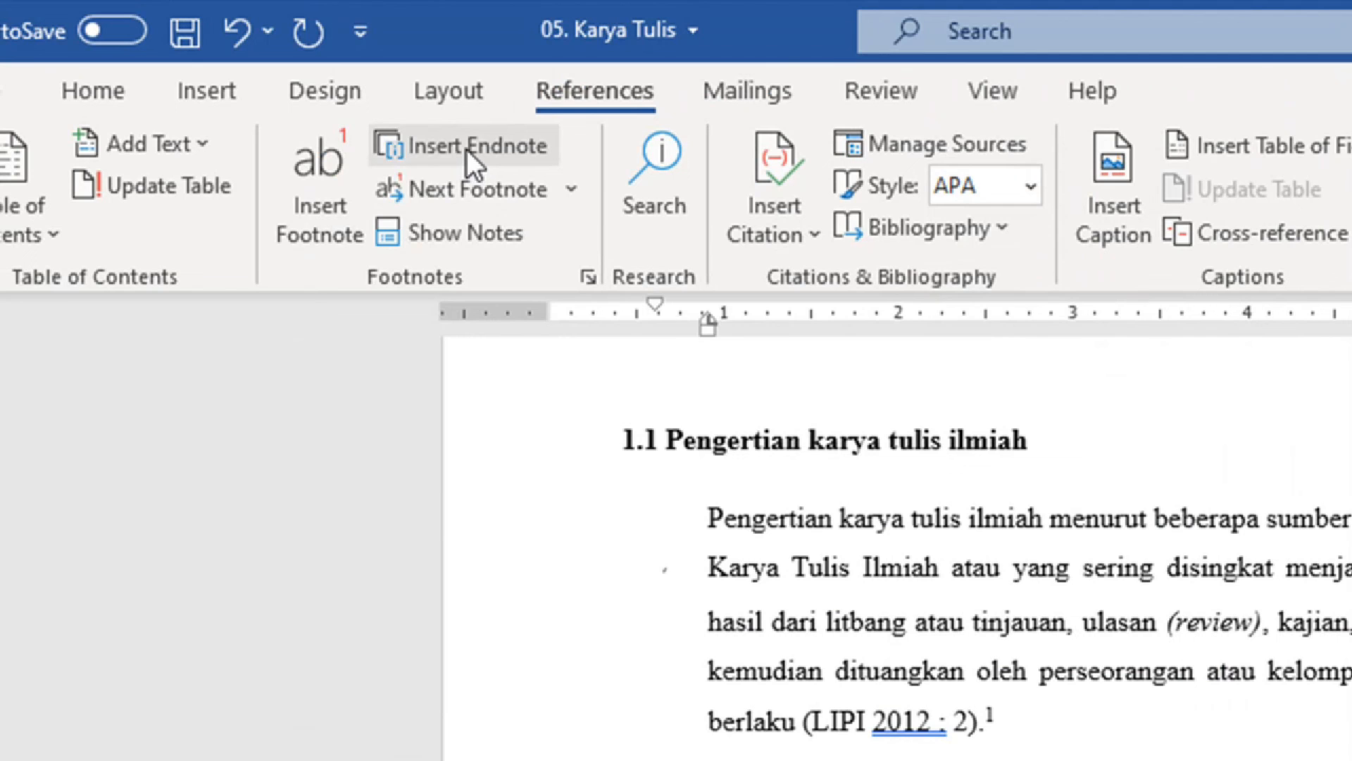
{"action": "left_click", "coordinate": [466, 147]}
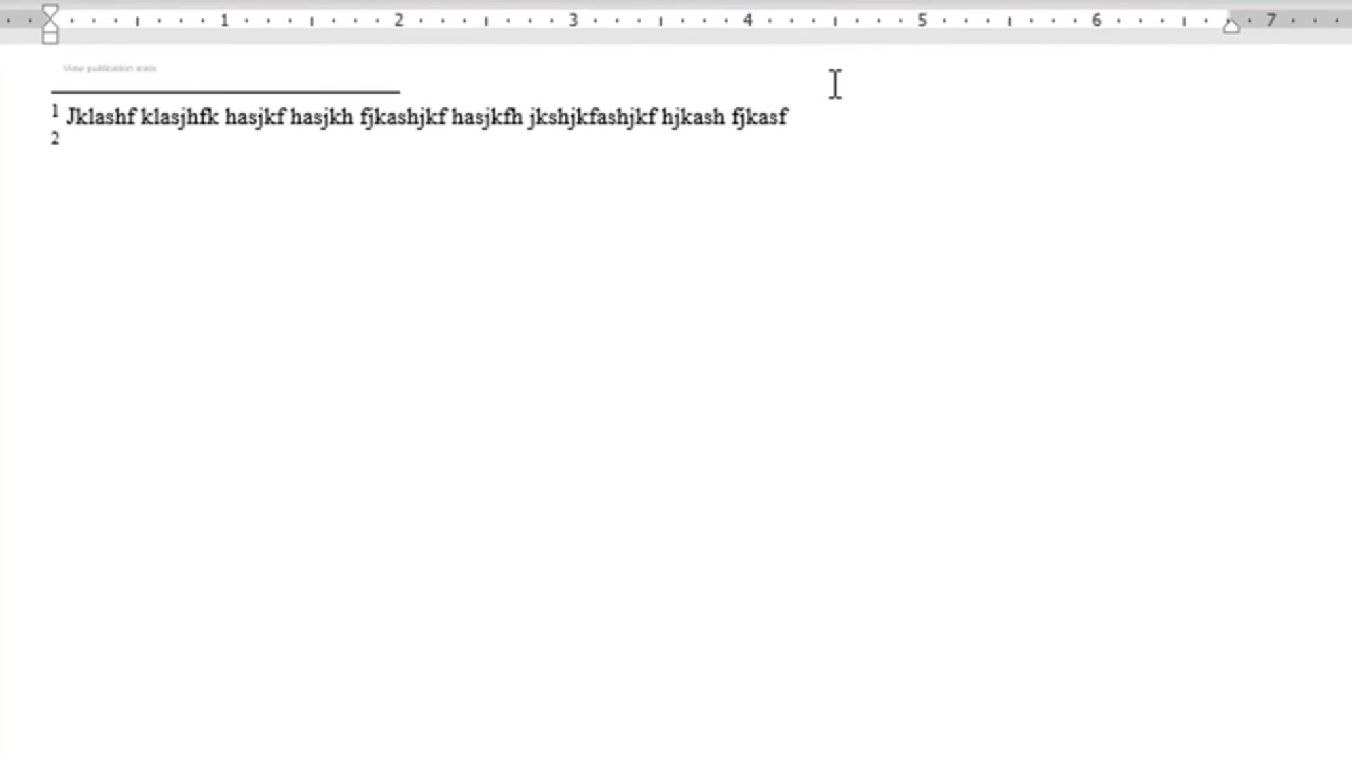
{"action": "type", "text": "Aklsjfl asjf ask"}
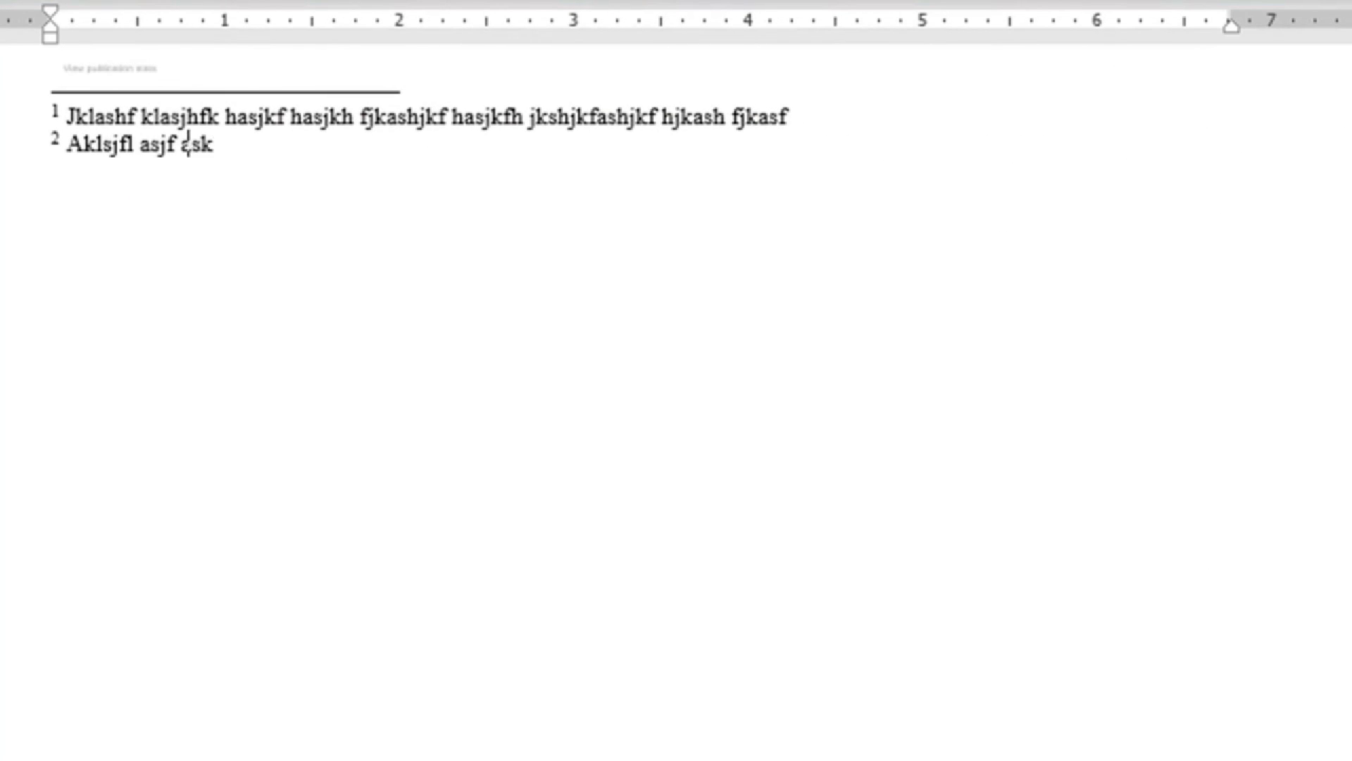
{"action": "type", "text": "lfj asj ljasklf jfkl asjklf as"}
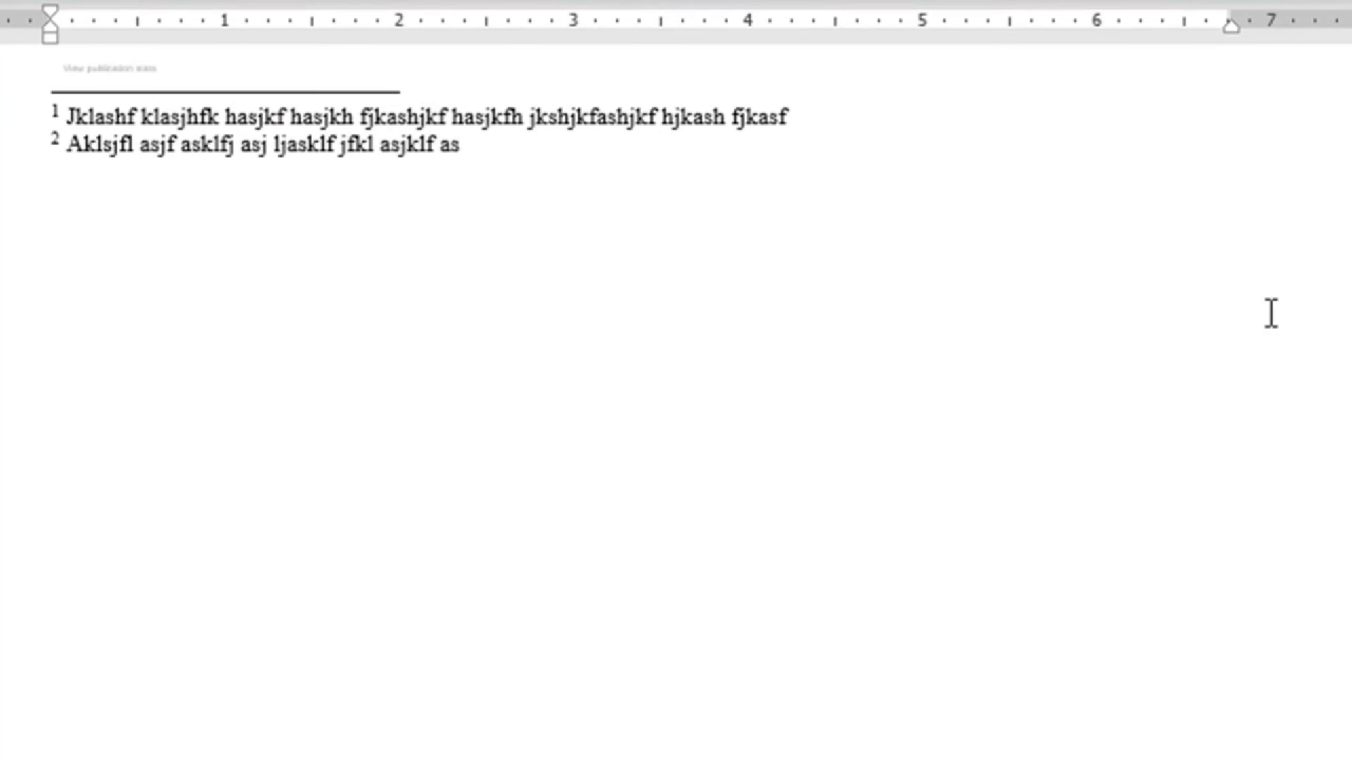
{"action": "scroll", "coordinate": [1335, 303], "scroll_direction": "up", "scroll_amount": 5}
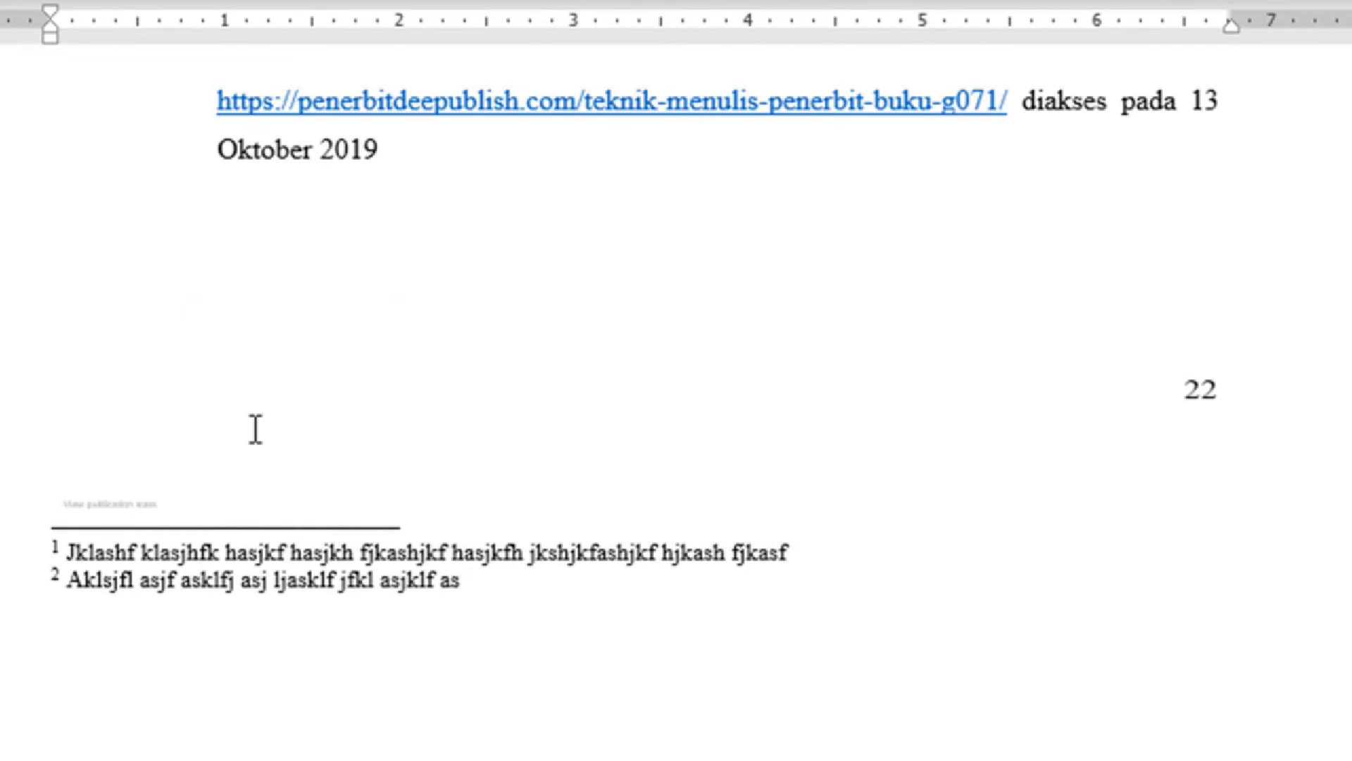